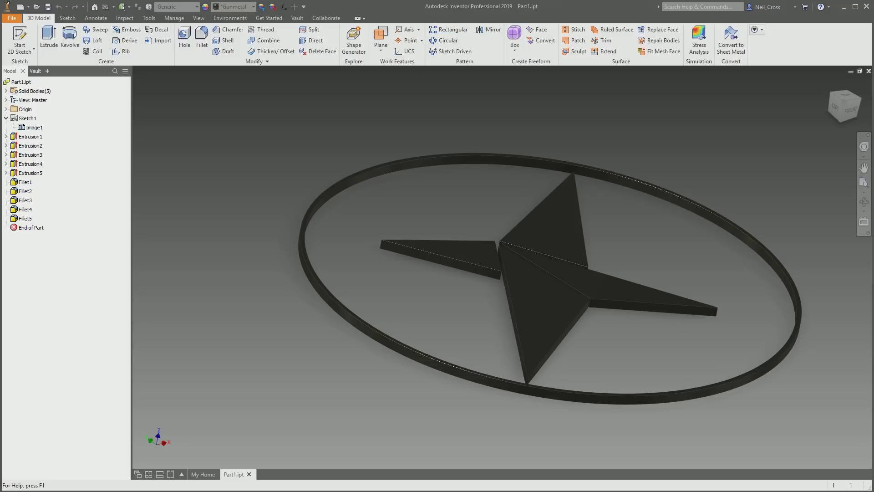
pyautogui.click(21, 7)
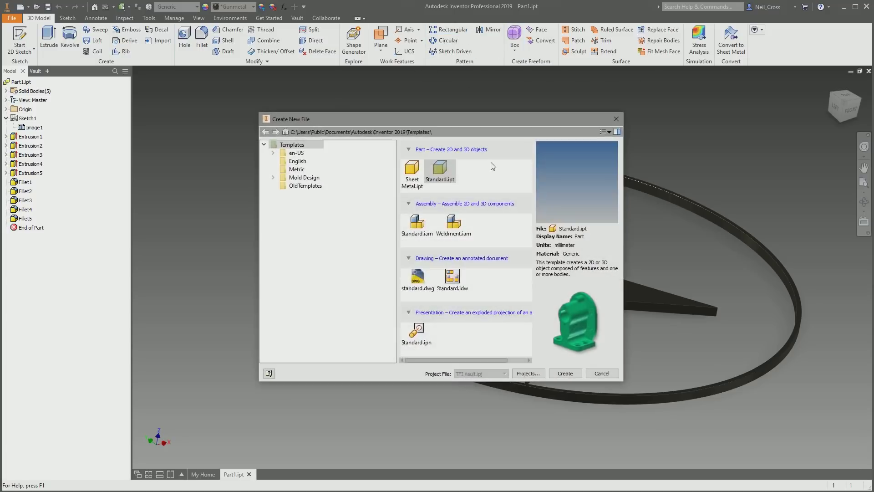
pyautogui.click(619, 120)
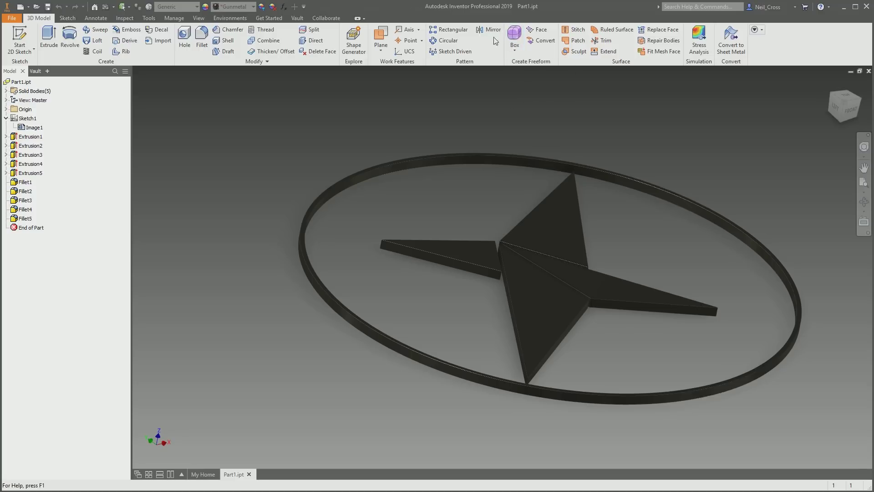
pyautogui.click(515, 48)
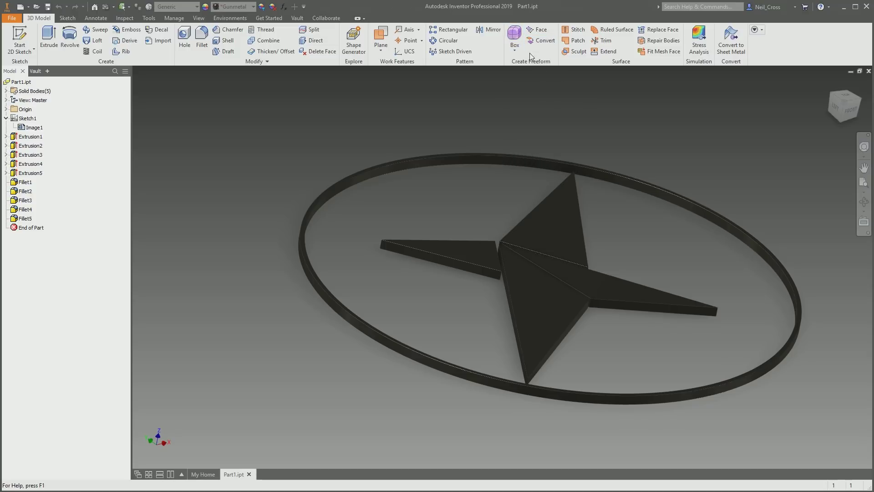
# Convert the star's lower triangular top face to freeform with 4 length faces and 4 width faces, and finish the freeform.
pyautogui.click(542, 42)
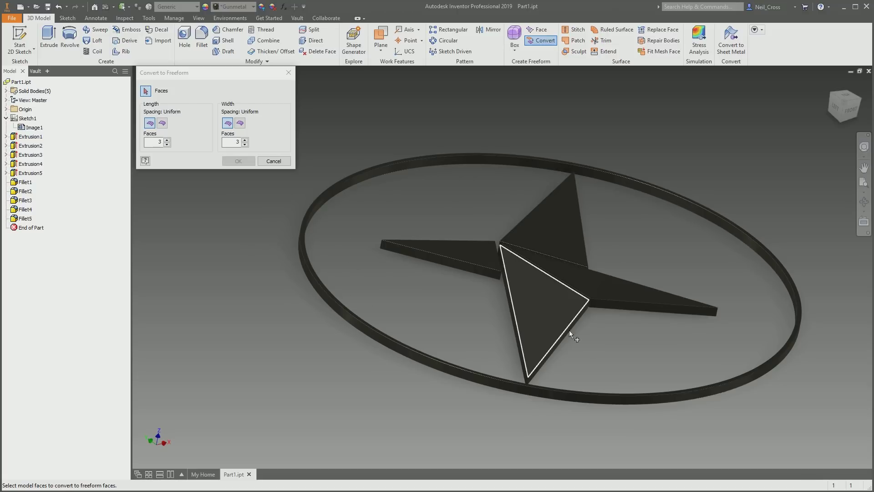
pyautogui.click(533, 337)
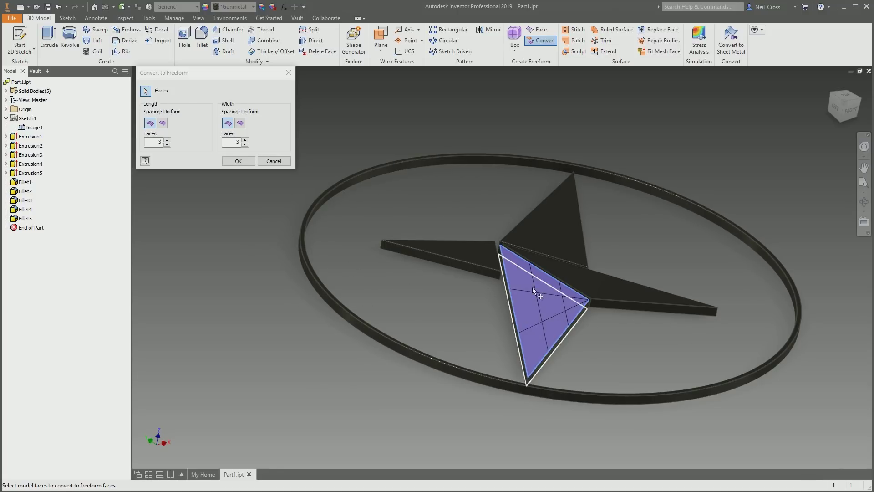
pyautogui.click(167, 140)
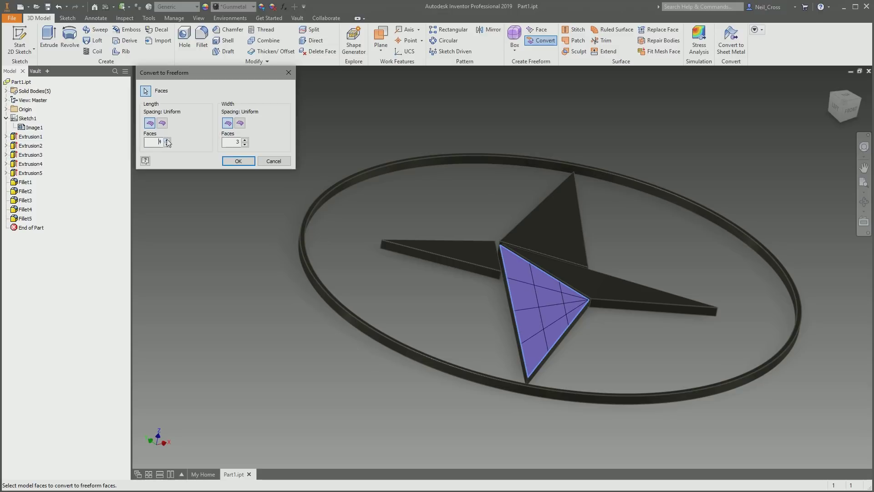
pyautogui.click(245, 139)
pyautogui.click(239, 161)
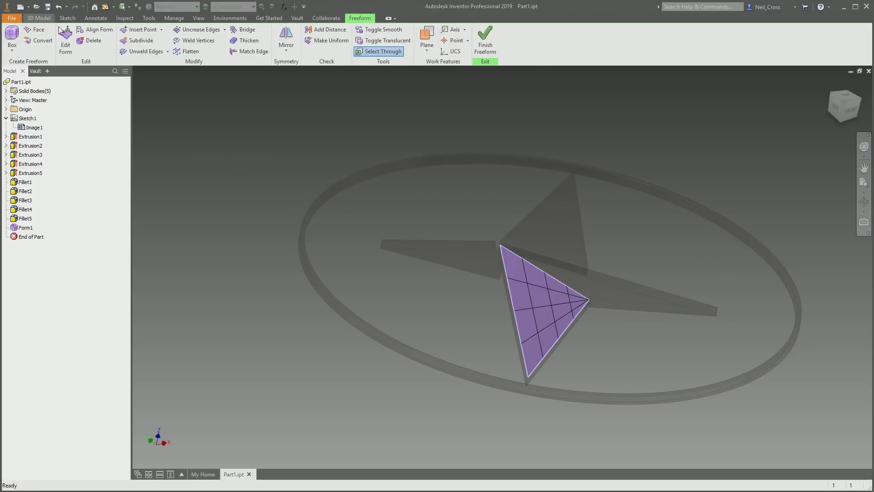
pyautogui.click(484, 41)
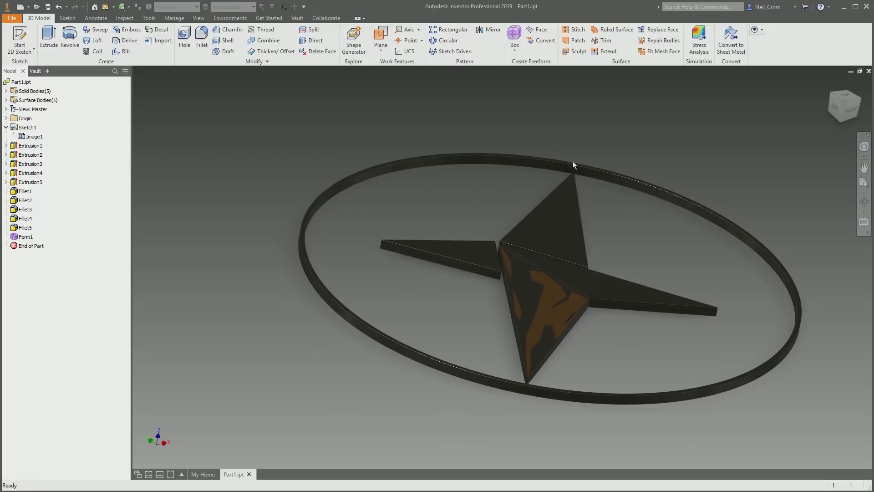
# Create a new part from the Standard.ipt template.
pyautogui.click(20, 6)
pyautogui.doubleClick(444, 175)
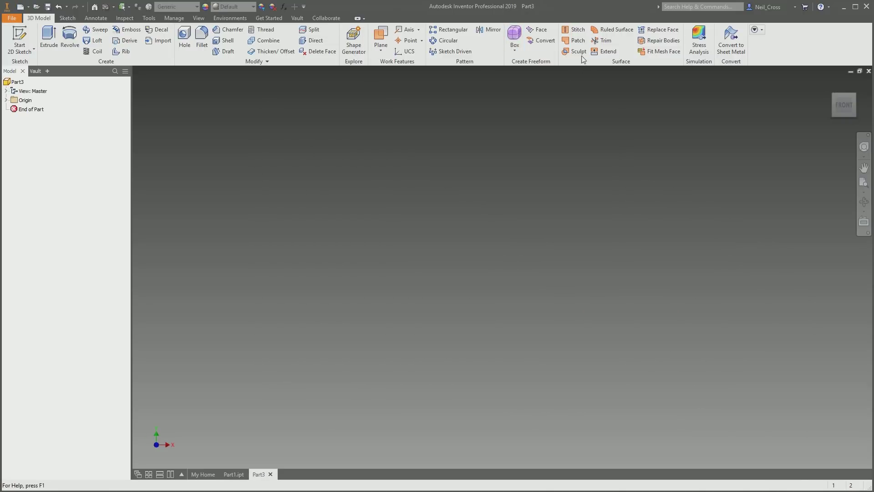
# Draw a four-sided freeform face on the XY plane in Simple mode by specifying its four corners.
pyautogui.click(538, 29)
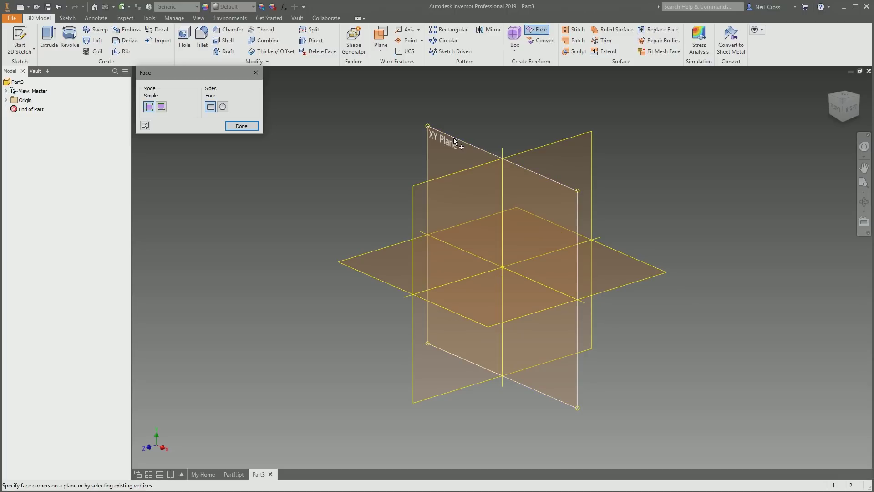
pyautogui.click(453, 138)
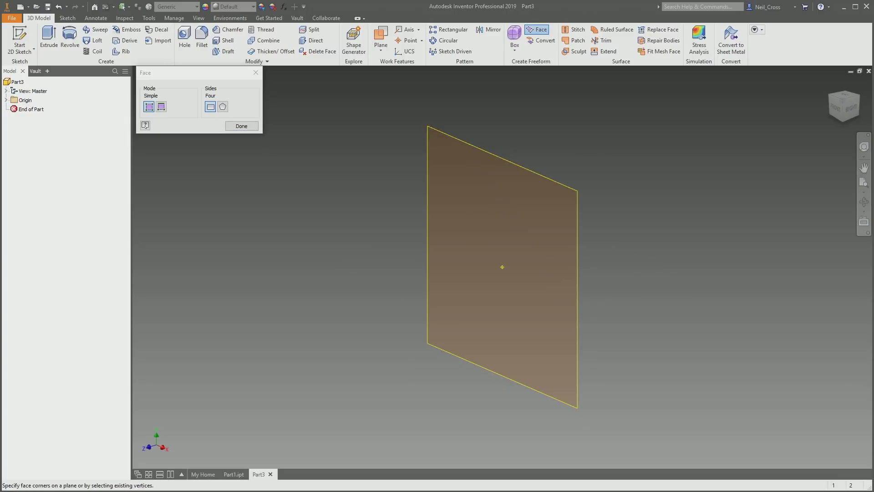
pyautogui.click(465, 181)
pyautogui.click(534, 193)
pyautogui.click(529, 296)
pyautogui.click(427, 257)
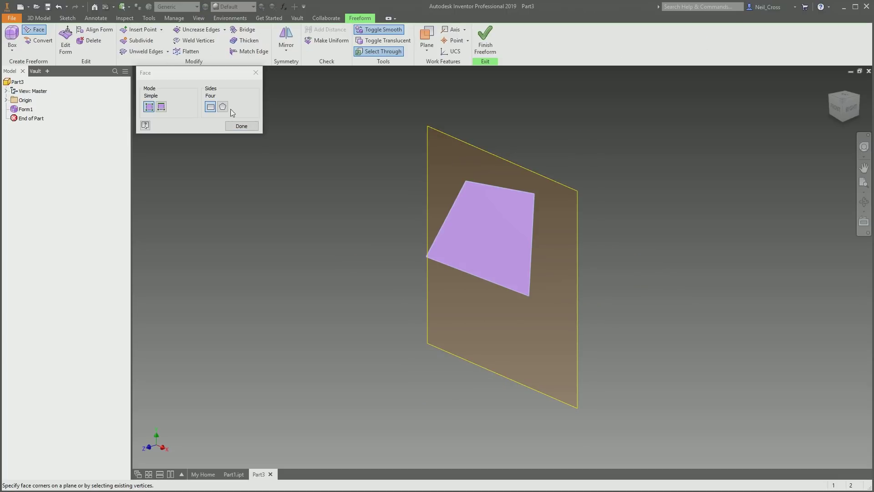
# Chain two more four-sided faces onto the freeform face in Edge mode, each starting from the previous face's outer edge.
pyautogui.click(162, 106)
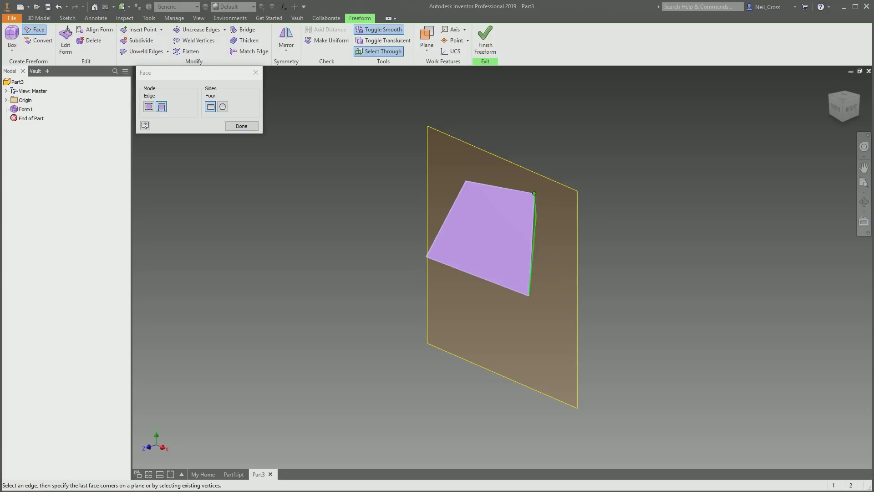
pyautogui.click(532, 244)
pyautogui.click(649, 223)
pyautogui.click(649, 317)
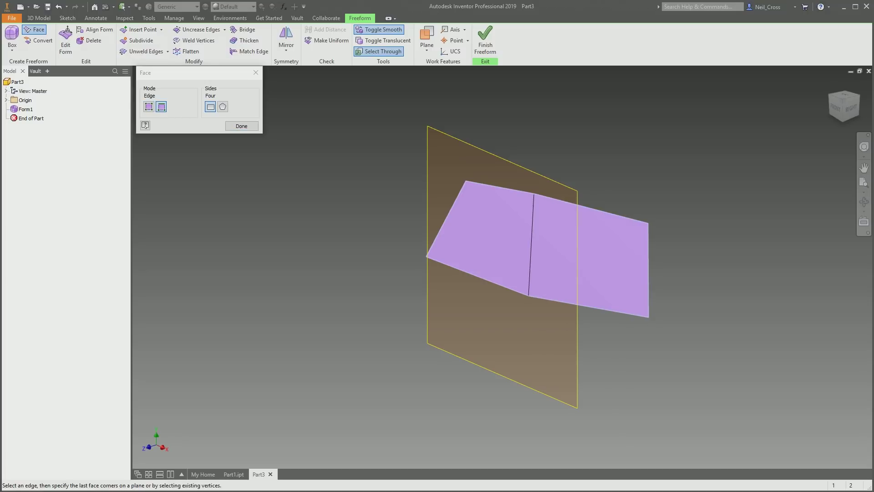
pyautogui.click(649, 295)
pyautogui.click(755, 294)
pyautogui.click(750, 371)
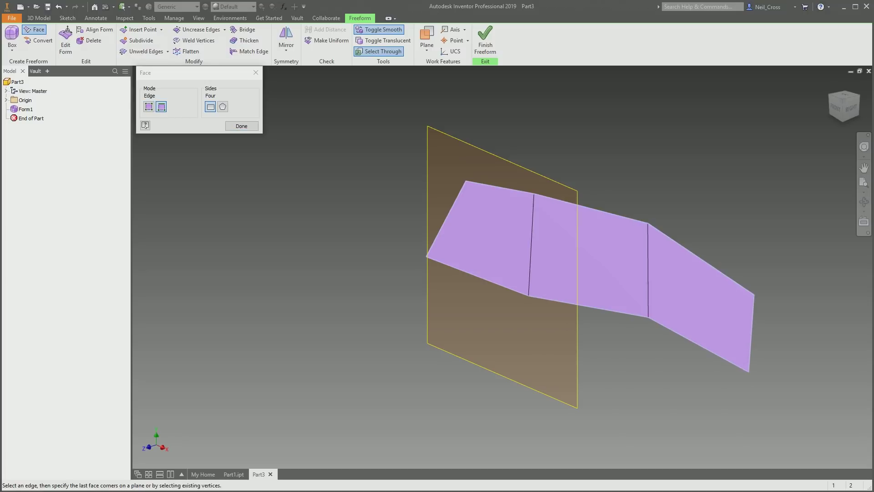
pyautogui.click(241, 126)
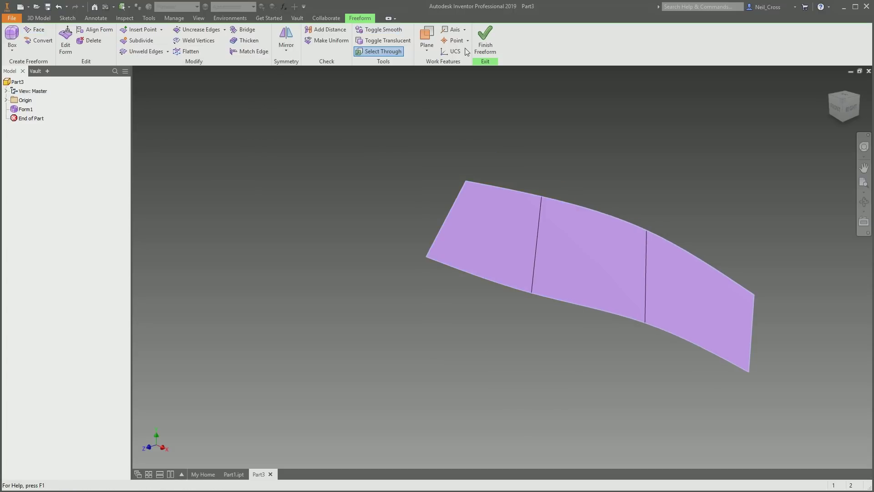
# Undo the three freeform faces until the part is empty.
pyautogui.click(58, 6)
pyautogui.click(58, 6)
pyautogui.click(58, 6)
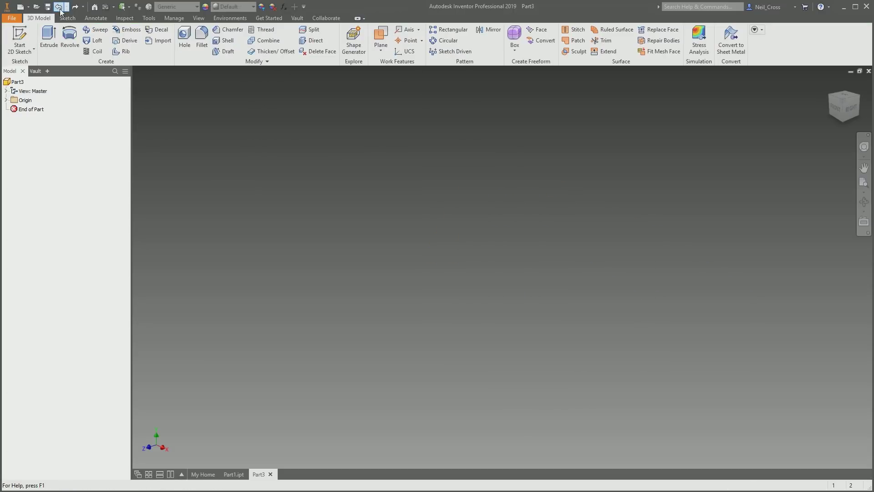
# Place a freeform box on the XY plane at the origin with 4 faces each along length, width and height.
pyautogui.click(515, 48)
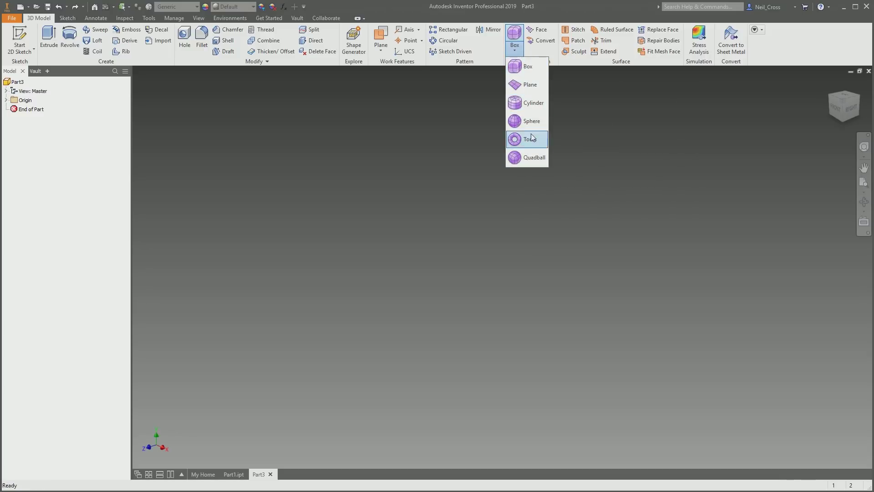
pyautogui.click(521, 68)
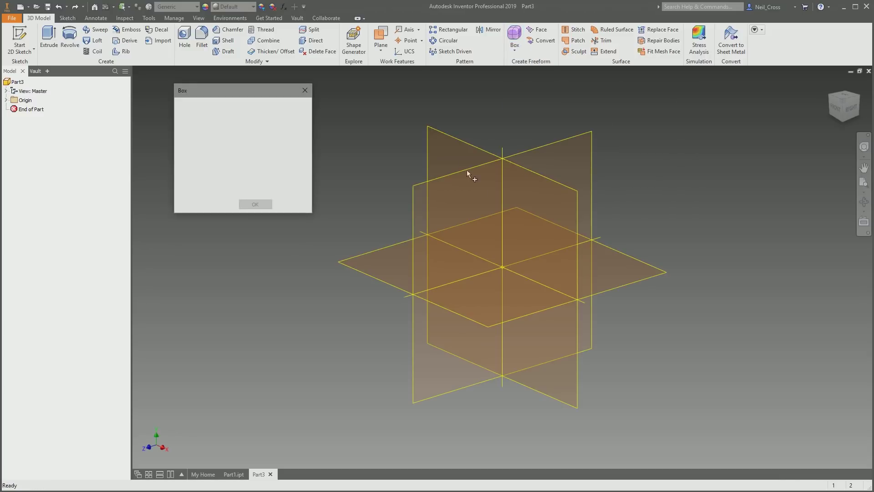
pyautogui.click(457, 141)
pyautogui.click(502, 267)
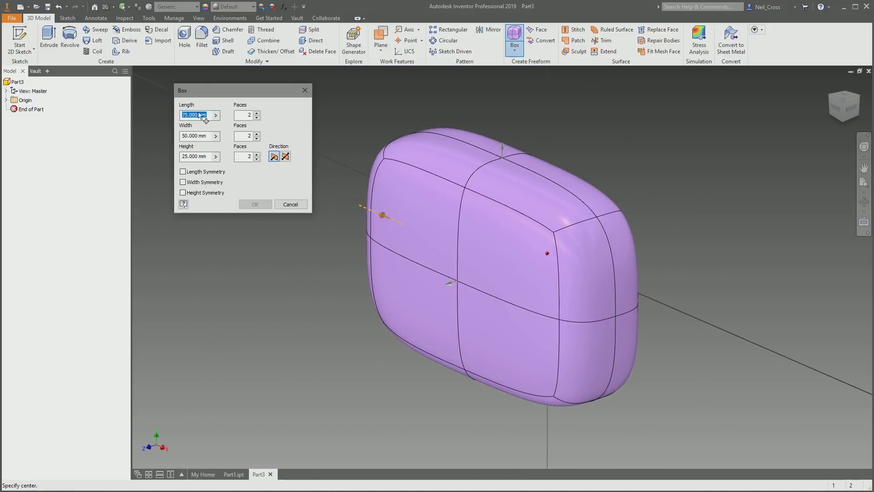
pyautogui.click(257, 113)
pyautogui.click(257, 134)
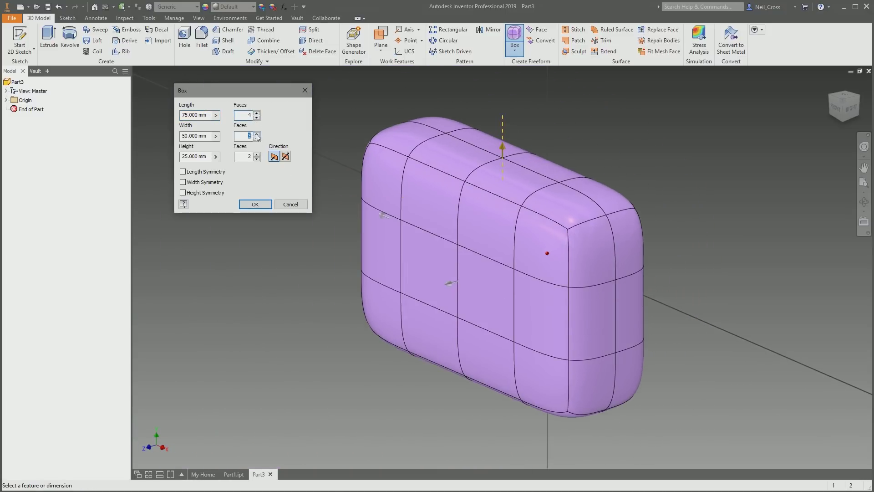
pyautogui.click(257, 133)
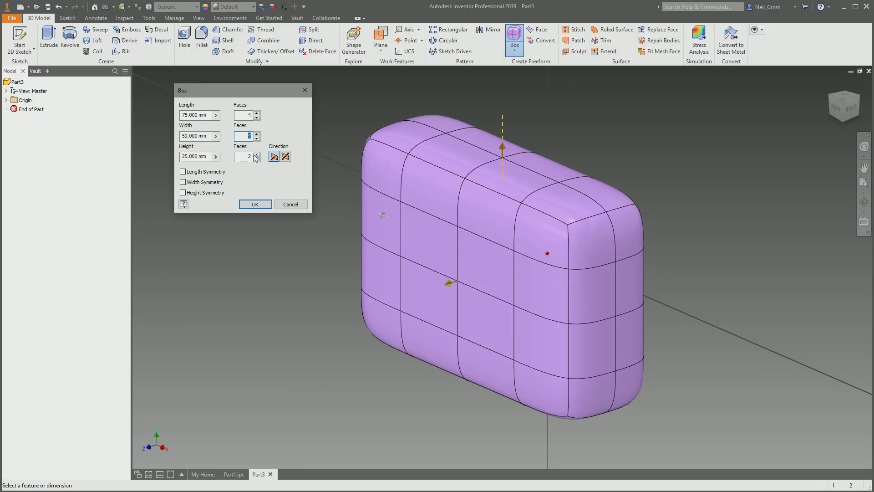
pyautogui.click(256, 154)
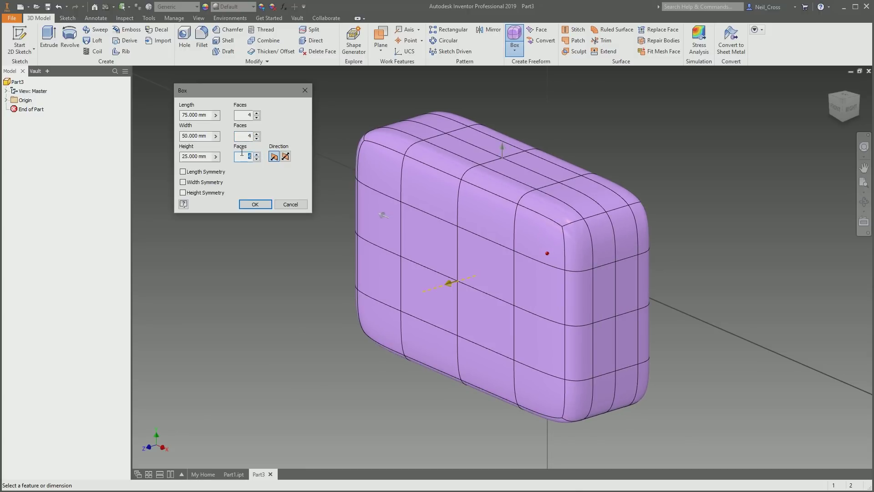
# Set the freeform box's length to 100 mm.
pyautogui.click(198, 116)
pyautogui.doubleClick(198, 115)
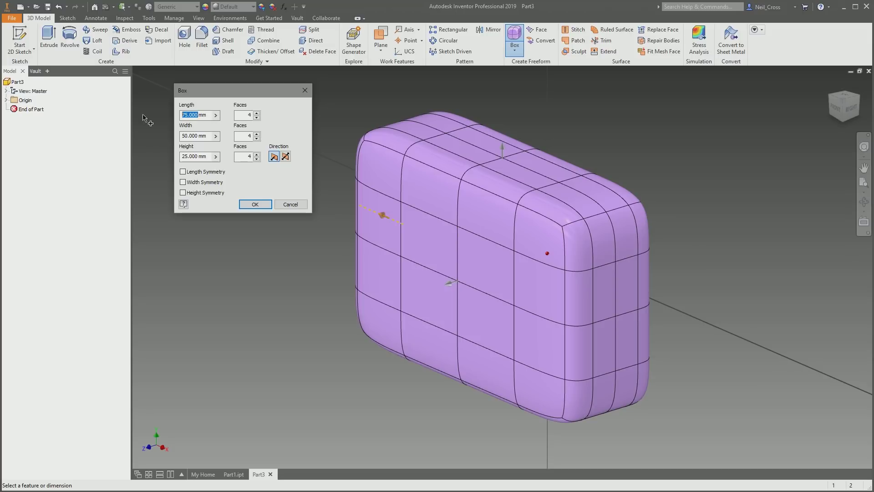
pyautogui.click(203, 118)
pyautogui.moveTo(196, 114); pyautogui.dragTo(156, 110)
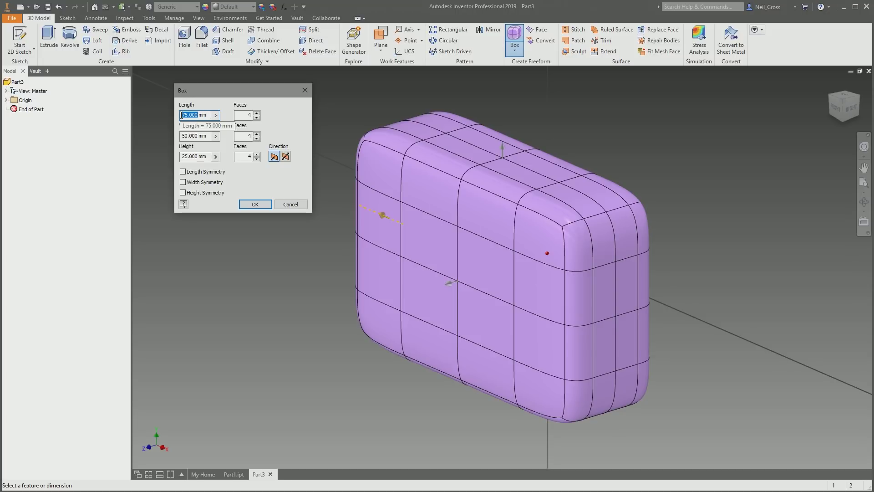
pyautogui.write('100')
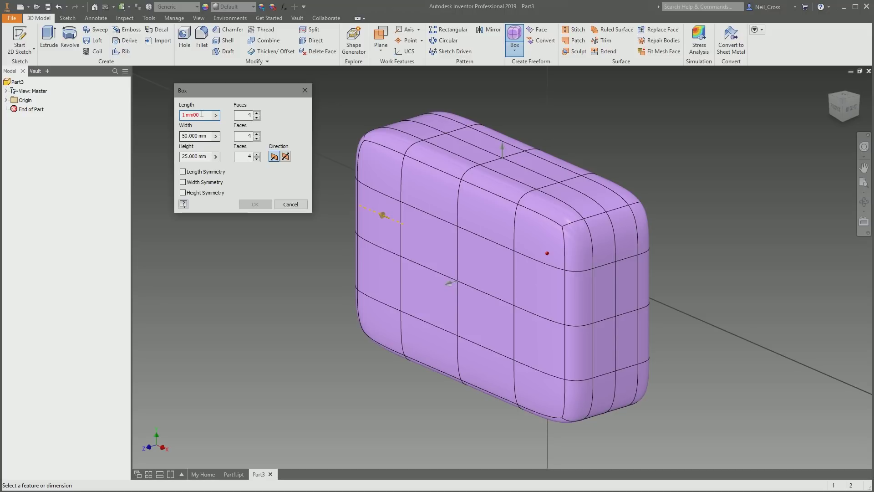
pyautogui.hotkey('ctrl', 'a')
pyautogui.write('100')
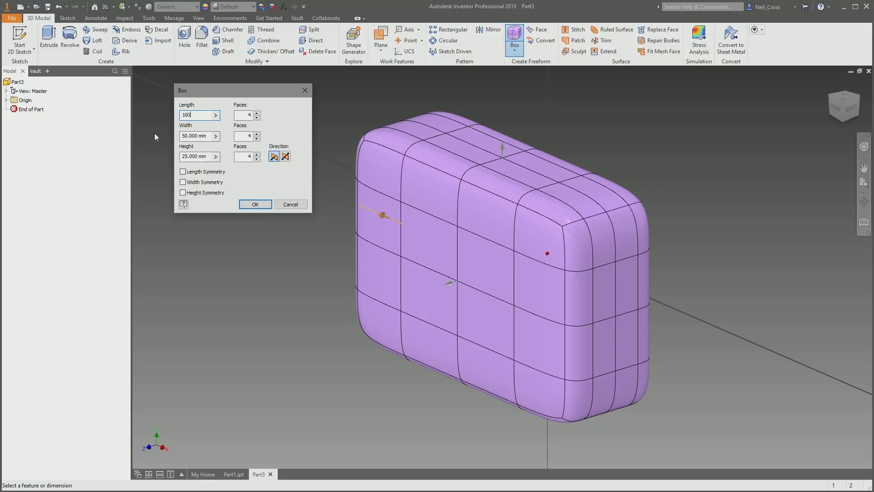
# Set the freeform box's width to 75 mm and its height to 50 mm.
pyautogui.click(197, 135)
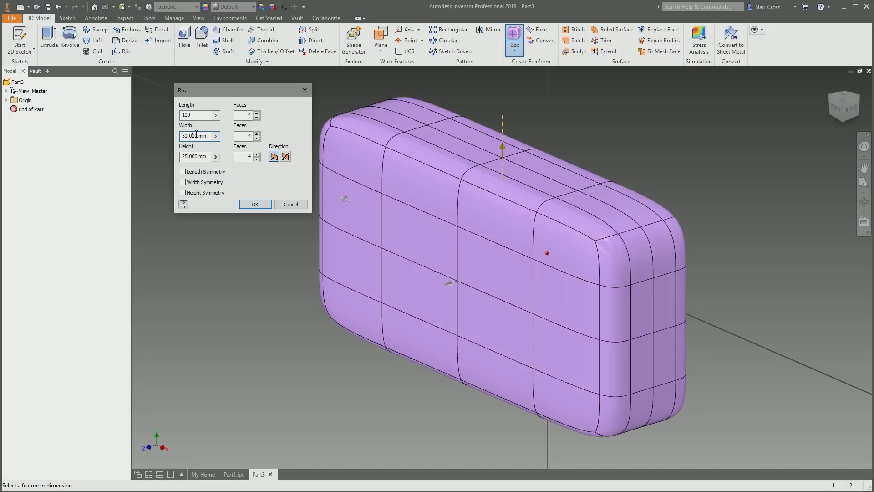
pyautogui.doubleClick(197, 135)
pyautogui.write('7')
pyautogui.press('End')
pyautogui.write('5')
pyautogui.hotkey('ctrl', 'a')
pyautogui.write('75')
pyautogui.doubleClick(196, 156)
pyautogui.write('50')
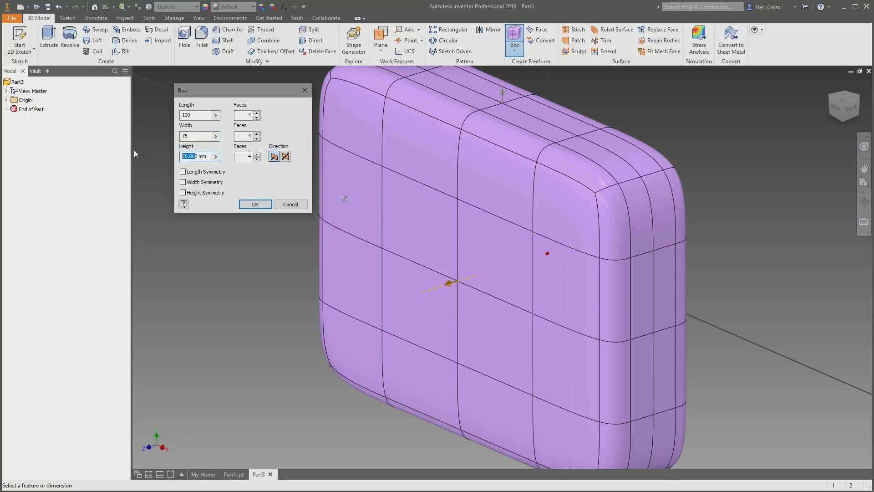
# Enable length symmetry and width symmetry for the box and create it.
pyautogui.click(196, 172)
pyautogui.click(196, 182)
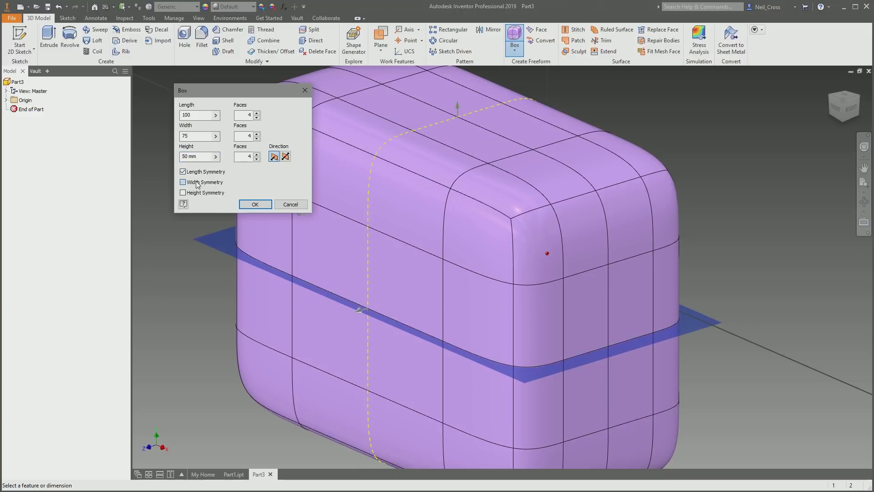
pyautogui.click(255, 205)
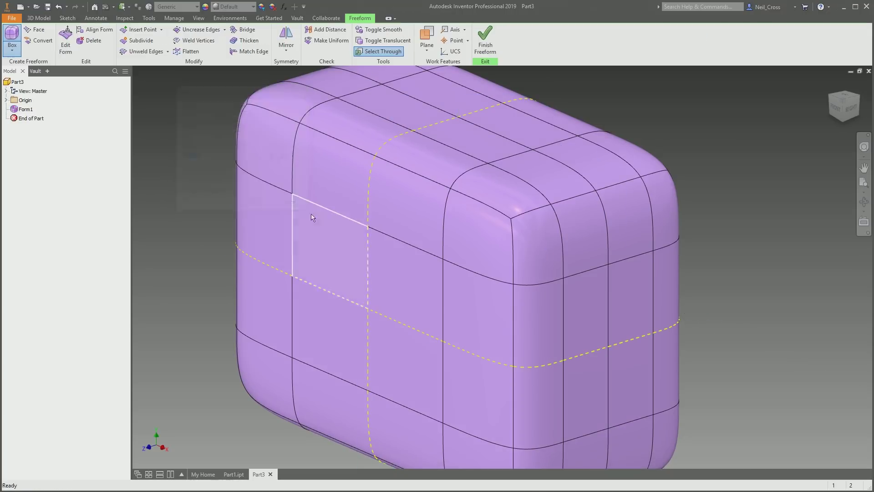
pyautogui.scroll(-3, 452, 216)
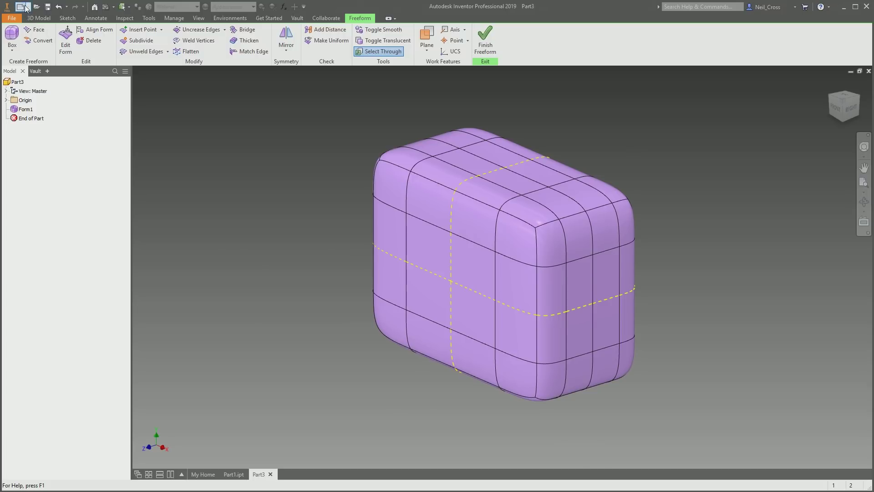
# Create a new standard part and place a freeform plane on the XY plane at the origin.
pyautogui.click(20, 6)
pyautogui.doubleClick(431, 173)
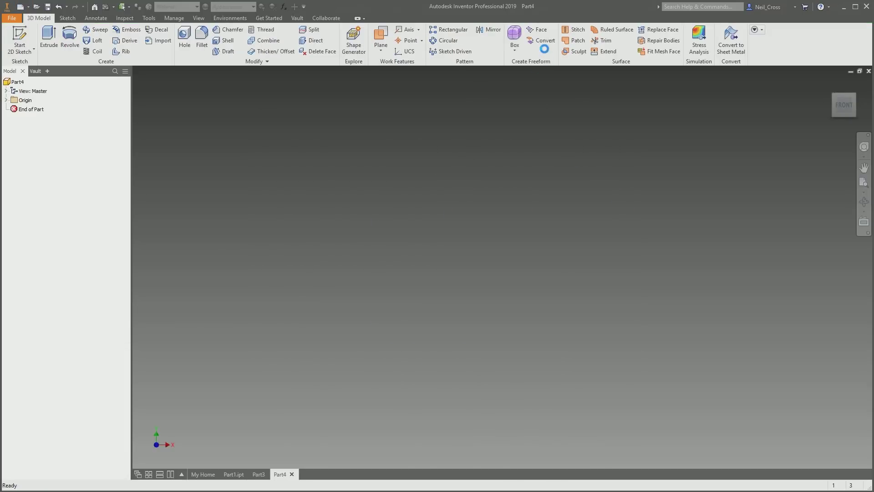
pyautogui.click(515, 50)
pyautogui.click(524, 78)
pyautogui.click(456, 149)
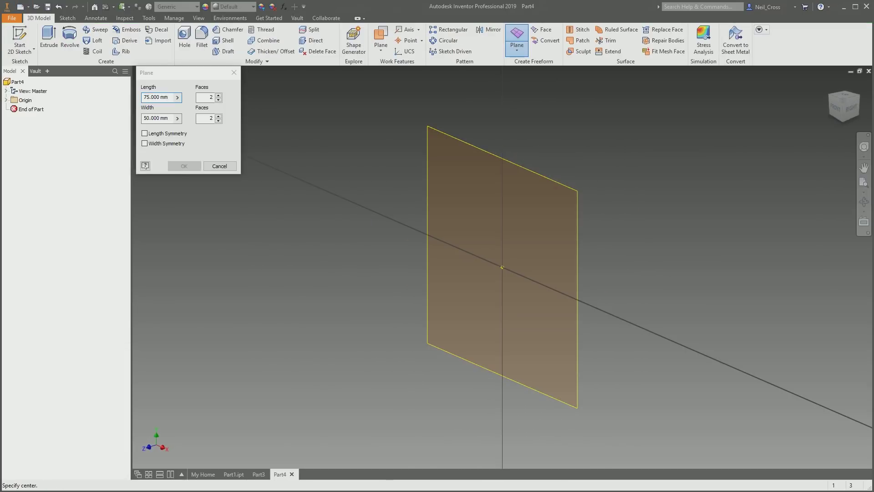
pyautogui.click(502, 267)
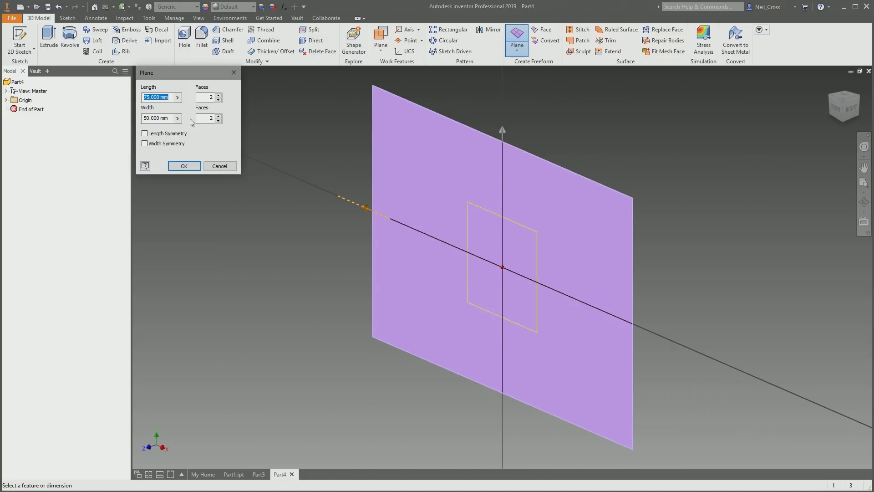
# Set the freeform plane to 5 faces along both length and width, create it, and finish the freeform.
pyautogui.click(219, 96)
pyautogui.click(219, 116)
pyautogui.click(219, 116)
pyautogui.click(219, 116)
pyautogui.click(219, 95)
pyautogui.click(219, 95)
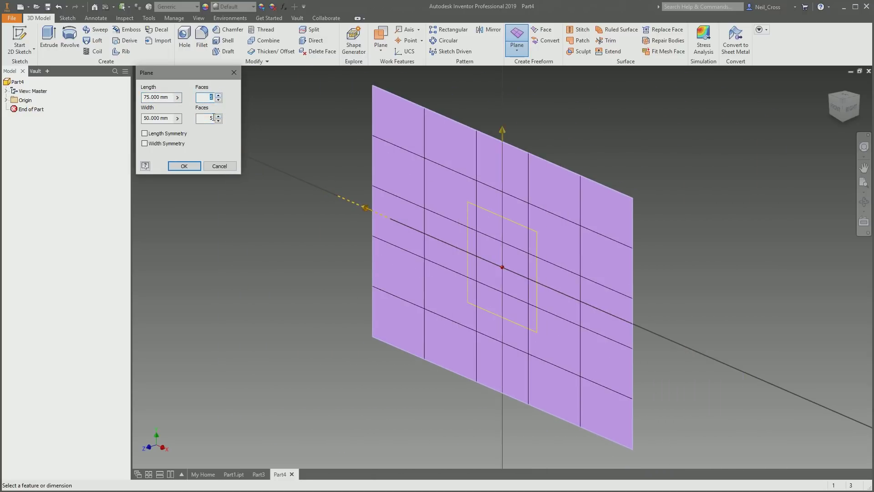
pyautogui.click(181, 165)
pyautogui.click(490, 41)
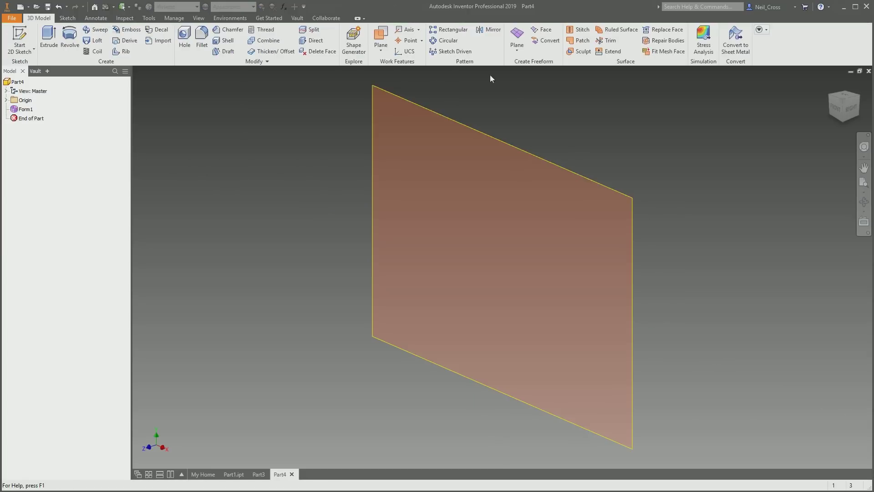
pyautogui.click(517, 43)
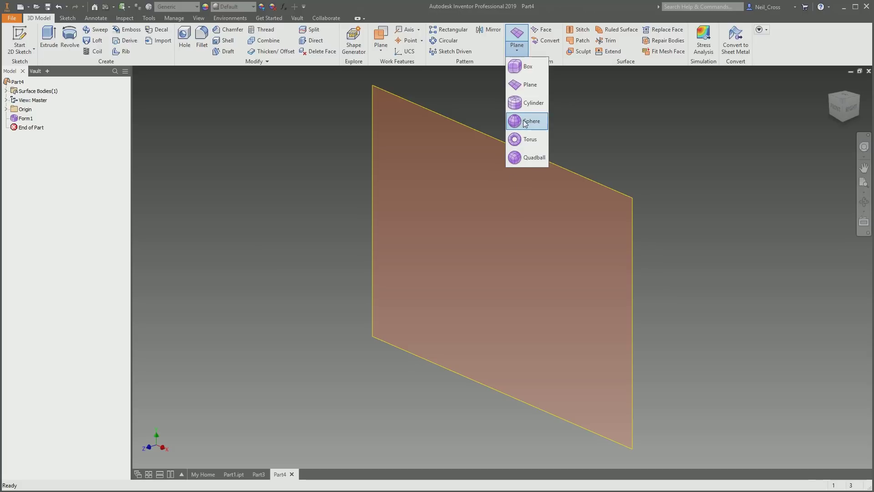
pyautogui.click(584, 129)
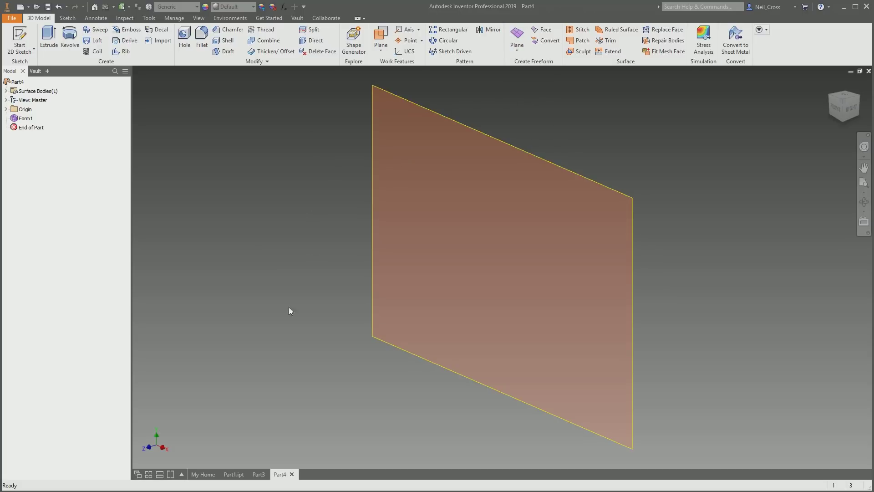
# Return to the Part3 box and use Edit Form to pull two of its front faces outward about 56 mm along Z.
pyautogui.click(259, 474)
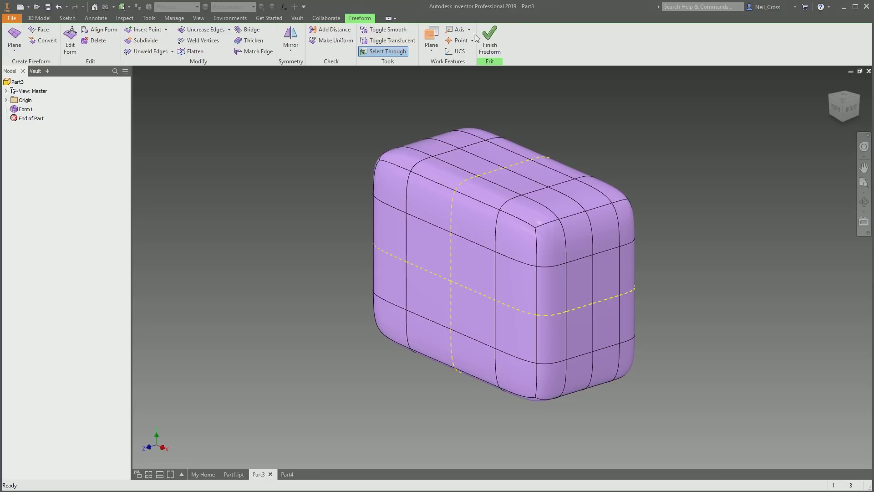
pyautogui.click(71, 43)
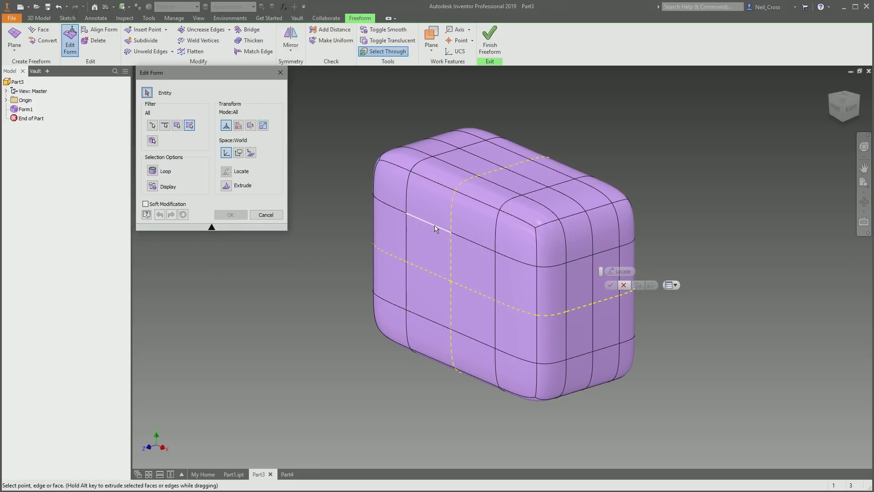
pyautogui.click(434, 248)
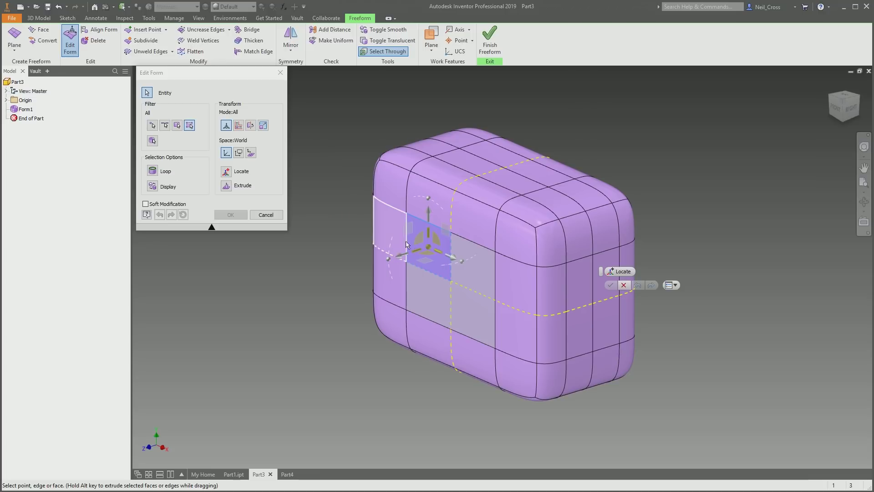
pyautogui.keyDown('ctrl'); pyautogui.click(392, 188); pyautogui.keyUp('ctrl')
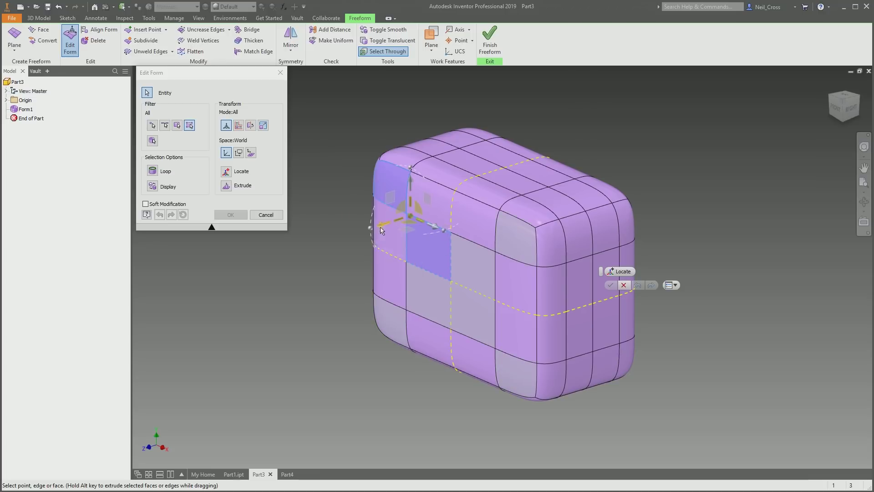
pyautogui.moveTo(381, 225); pyautogui.dragTo(259, 260)
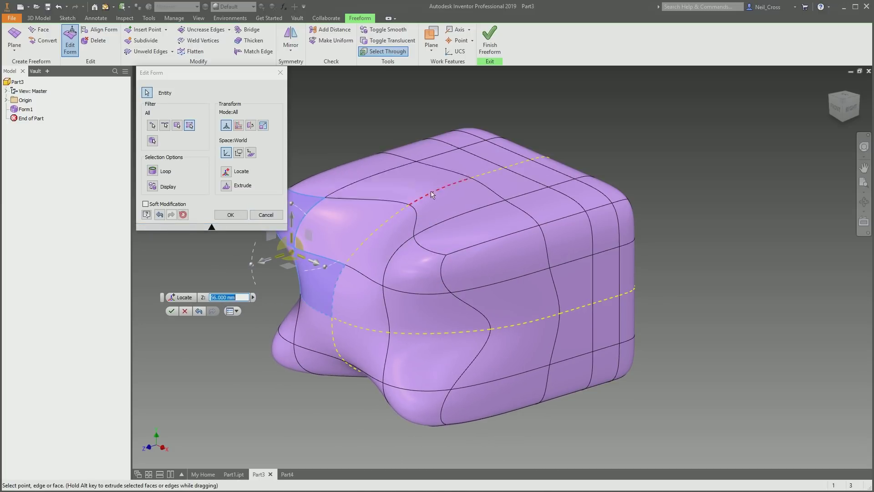
# Push a face on the form's upper side downward, pull a side face outward about 49 mm along X, and apply the edits.
pyautogui.click(471, 166)
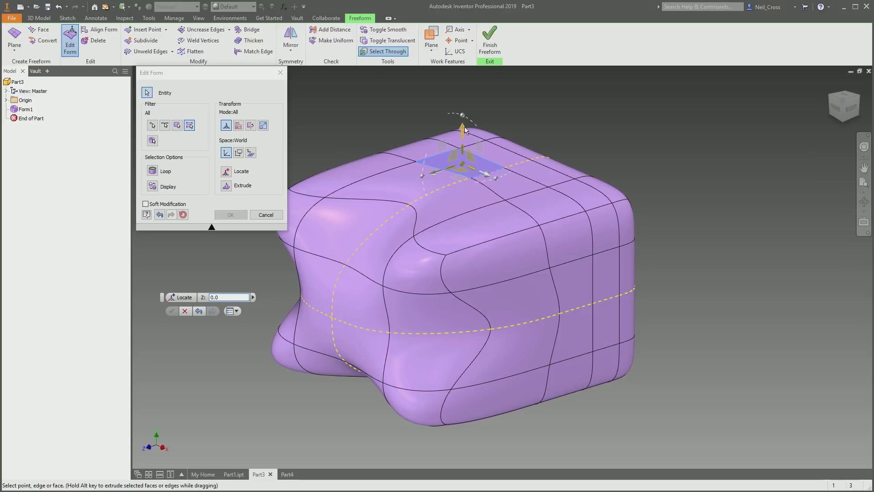
pyautogui.moveTo(463, 130); pyautogui.dragTo(462, 178)
pyautogui.click(504, 305)
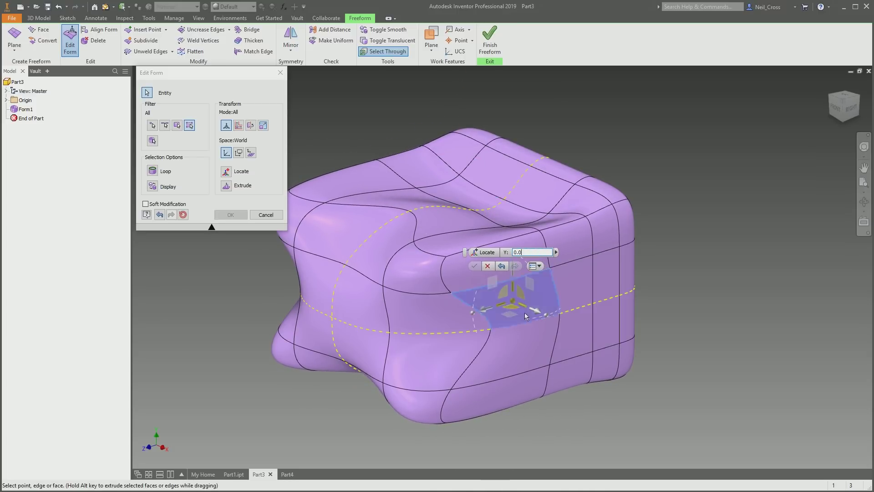
pyautogui.moveTo(535, 311); pyautogui.dragTo(619, 354)
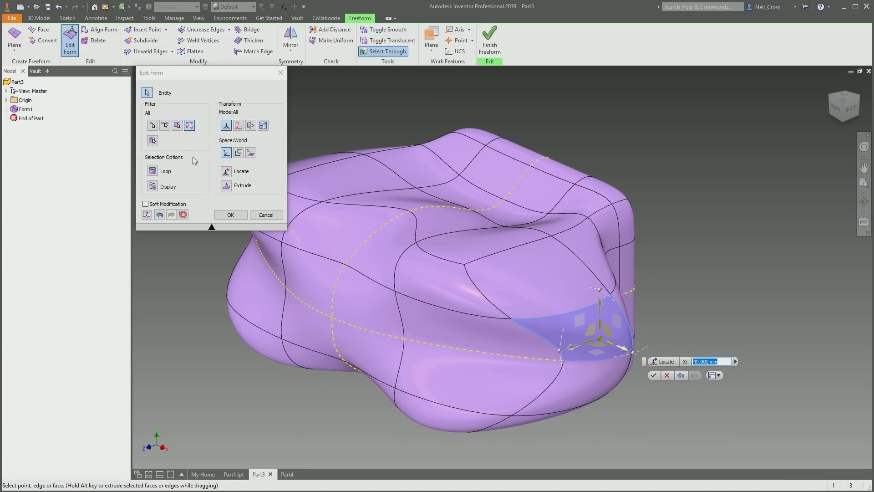
pyautogui.click(230, 214)
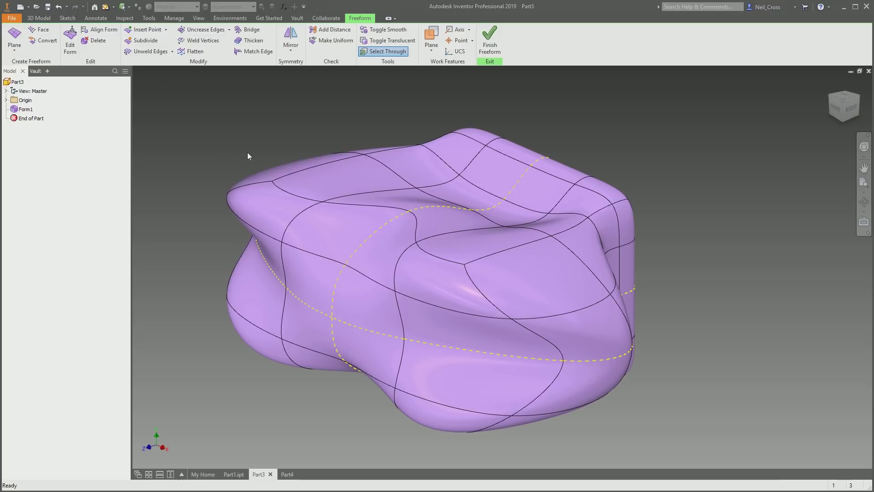
# Create a work plane offset from the YZ plane, beyond the side of the form.
pyautogui.keyDown('shift'); pyautogui.moveTo(298, 252); pyautogui.dragTo(478, 264, button='middle'); pyautogui.keyUp('shift')
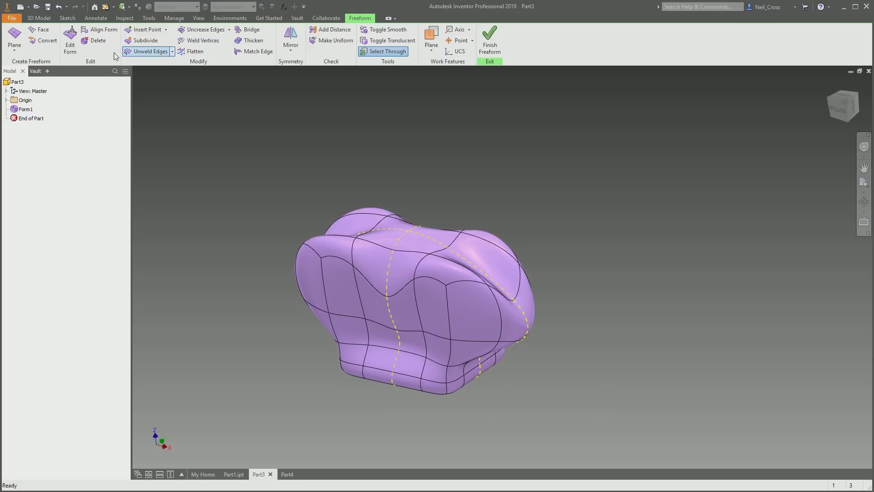
pyautogui.click(431, 37)
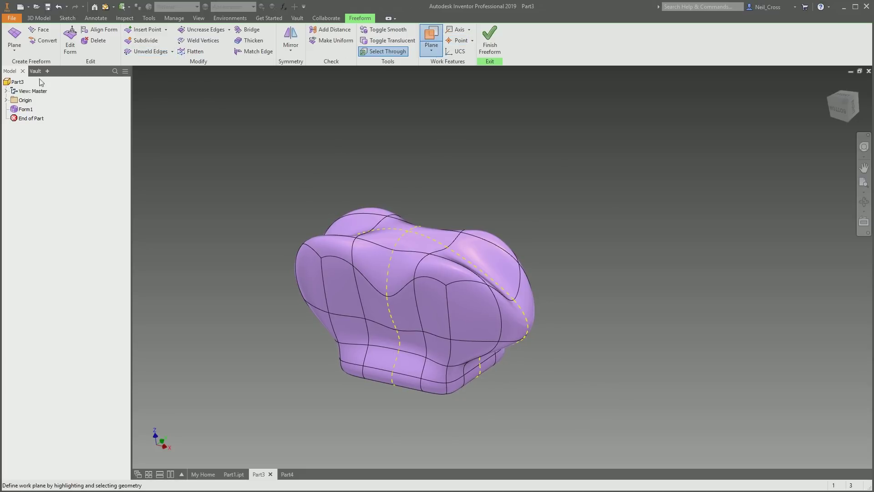
pyautogui.click(6, 100)
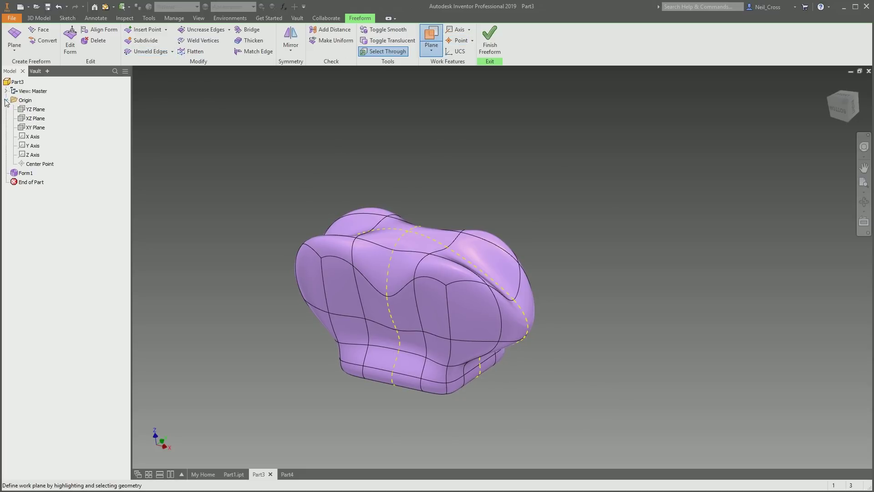
pyautogui.click(39, 111)
pyautogui.moveTo(365, 366); pyautogui.dragTo(504, 384)
pyautogui.keyDown('shift'); pyautogui.moveTo(504, 384); pyautogui.dragTo(531, 370, button='middle'); pyautogui.keyUp('shift')
pyautogui.click(607, 424)
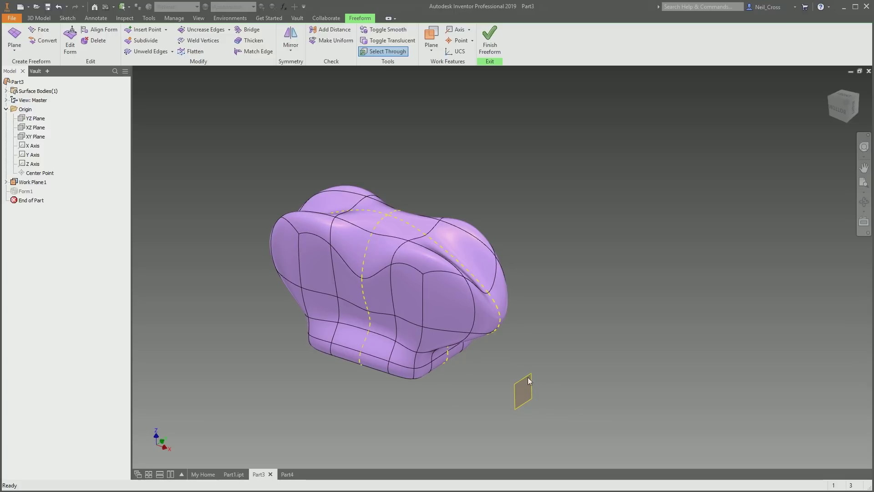
# Try to align a vertex on the form's side to the offset work plane with Align Form.
pyautogui.click(100, 29)
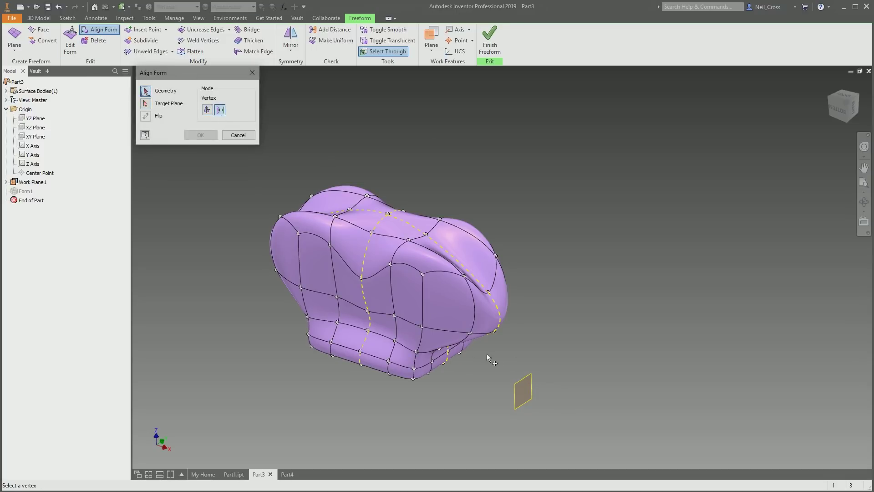
pyautogui.keyDown('shift'); pyautogui.moveTo(481, 300); pyautogui.dragTo(506, 364, button='middle'); pyautogui.keyUp('shift')
pyautogui.click(509, 344)
pyautogui.keyDown('shift'); pyautogui.moveTo(570, 382); pyautogui.dragTo(433, 340, button='middle'); pyautogui.keyUp('shift')
pyautogui.click(507, 395)
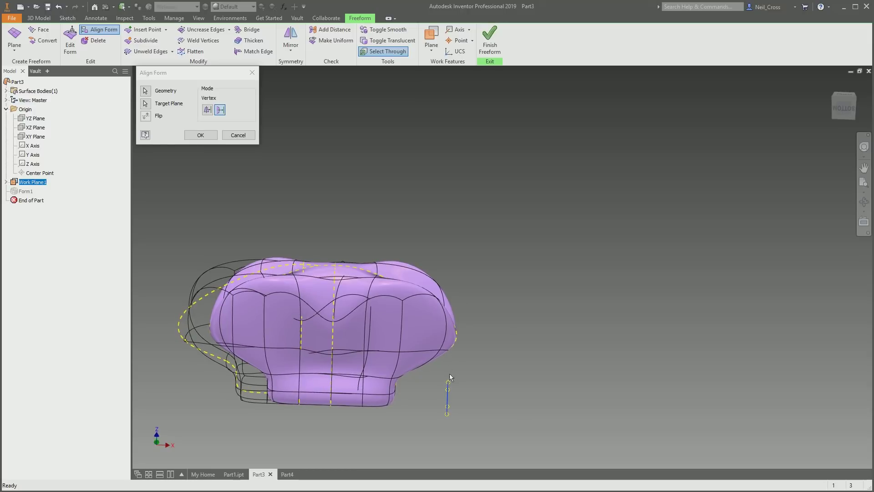
pyautogui.click(237, 136)
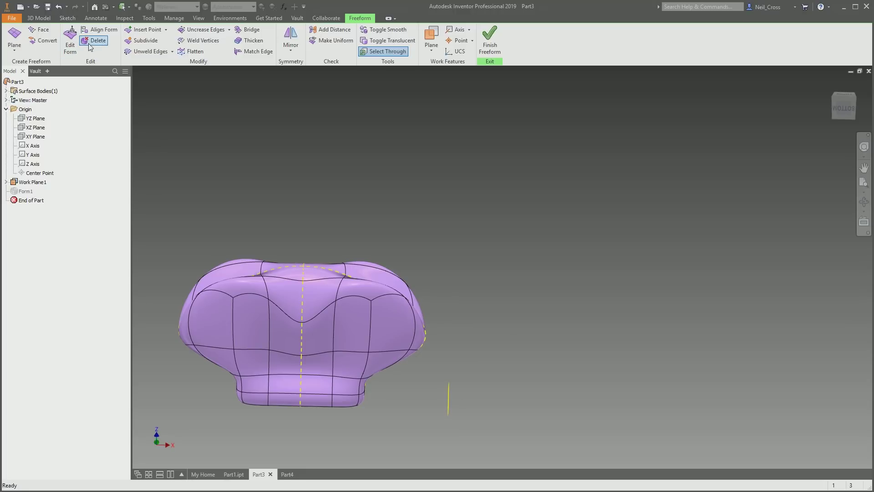
# Delete the symmetric group of faces across the form's bulged front to open the body.
pyautogui.click(96, 40)
pyautogui.keyDown('shift'); pyautogui.moveTo(253, 225); pyautogui.dragTo(263, 351, button='middle'); pyautogui.keyUp('shift')
pyautogui.click(220, 328)
pyautogui.click(220, 298)
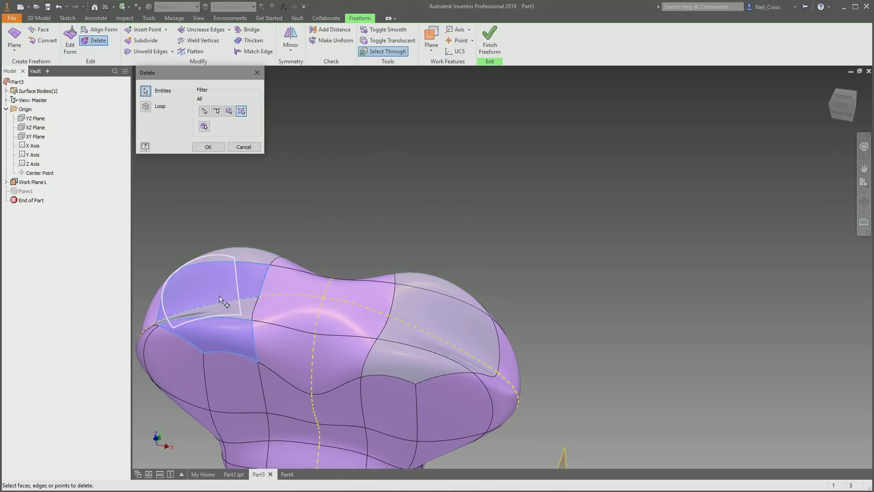
pyautogui.keyDown('shift'); pyautogui.moveTo(268, 317); pyautogui.dragTo(506, 264, button='middle'); pyautogui.keyUp('shift')
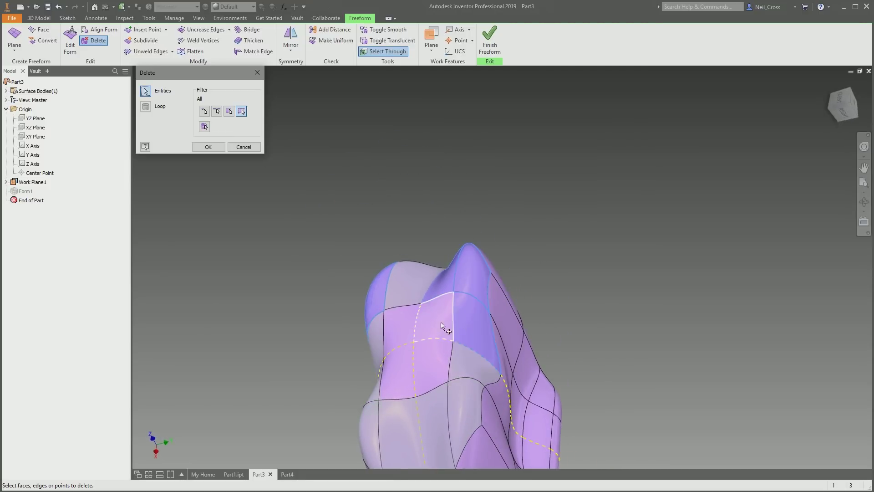
pyautogui.keyDown('shift'); pyautogui.moveTo(404, 326); pyautogui.dragTo(302, 287, button='middle'); pyautogui.keyUp('shift')
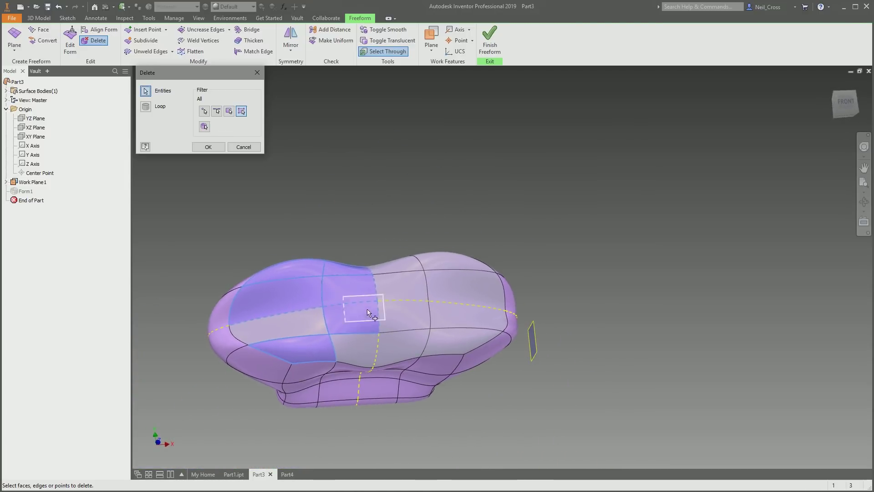
pyautogui.keyDown('shift'); pyautogui.moveTo(452, 297); pyautogui.dragTo(319, 351, button='middle'); pyautogui.keyUp('shift')
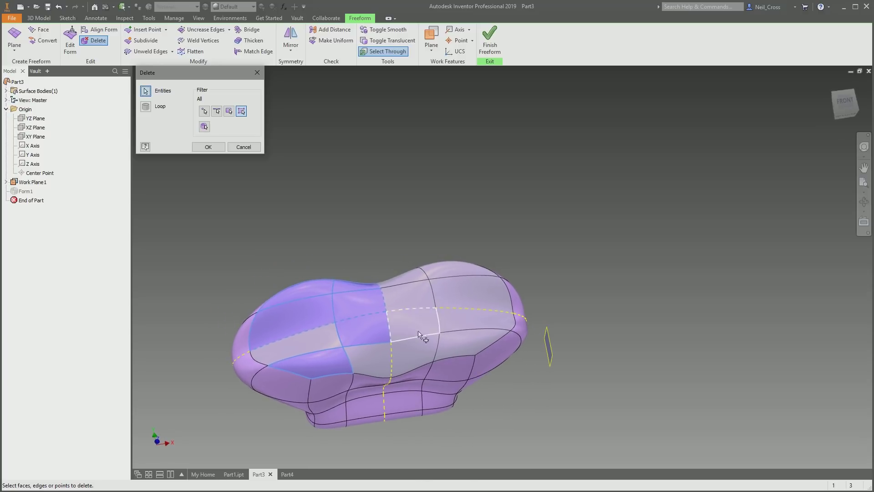
pyautogui.click(208, 147)
# Insert an edge next to a vertical edge on the open form's side wall, at location 0.5 in Simple mode.
pyautogui.keyDown('shift'); pyautogui.moveTo(658, 301); pyautogui.dragTo(260, 154, button='middle'); pyautogui.keyUp('shift')
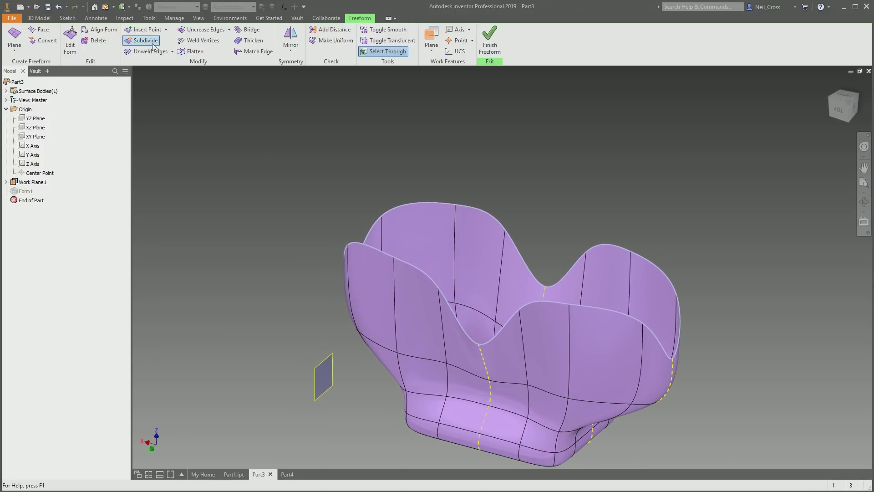
pyautogui.click(167, 30)
pyautogui.click(146, 44)
pyautogui.keyDown('shift'); pyautogui.moveTo(261, 220); pyautogui.dragTo(412, 302, button='middle'); pyautogui.keyUp('shift')
pyautogui.scroll(2, 412, 301)
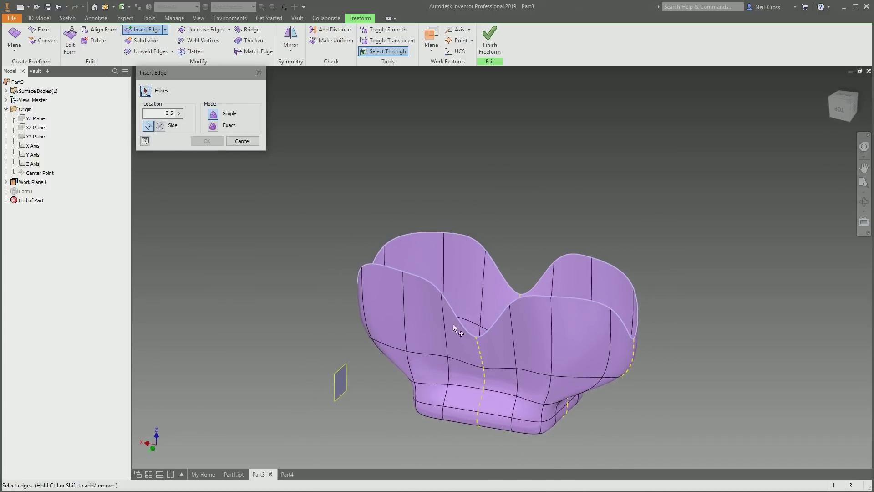
pyautogui.scroll(-4, 487, 332)
pyautogui.keyDown('shift'); pyautogui.moveTo(487, 333); pyautogui.dragTo(461, 329, button='middle'); pyautogui.keyUp('shift')
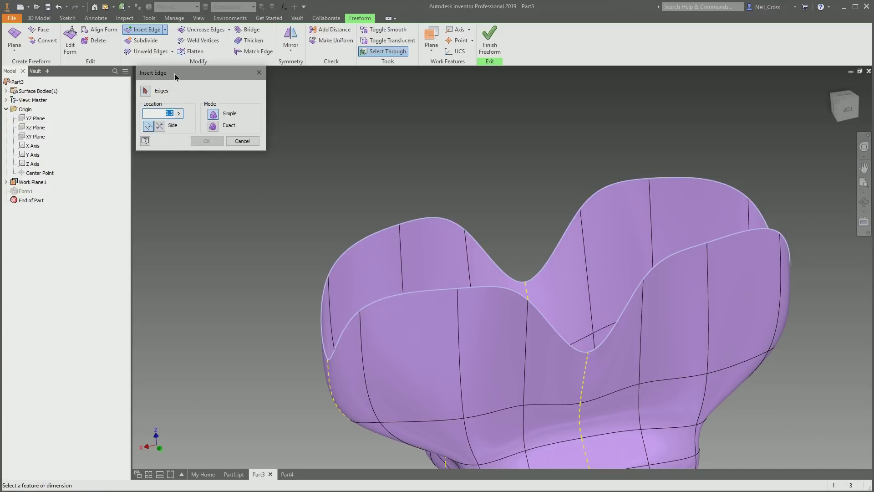
pyautogui.click(146, 91)
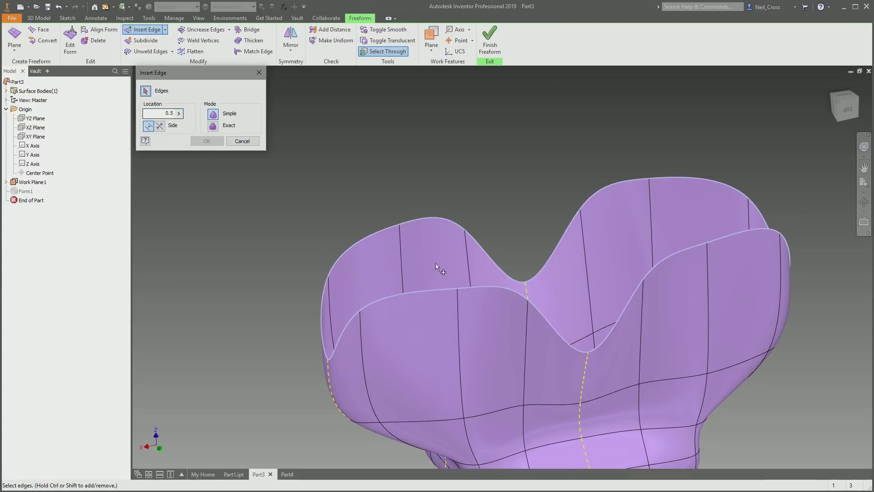
pyautogui.click(460, 337)
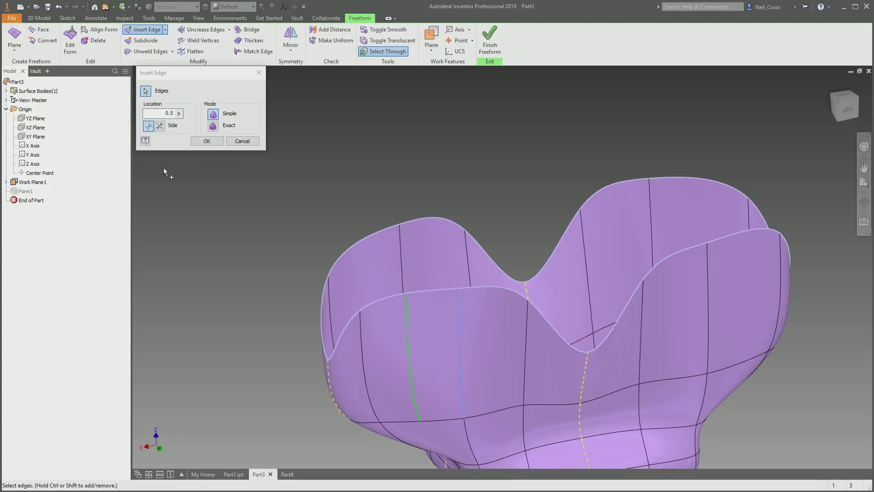
pyautogui.press('Return')
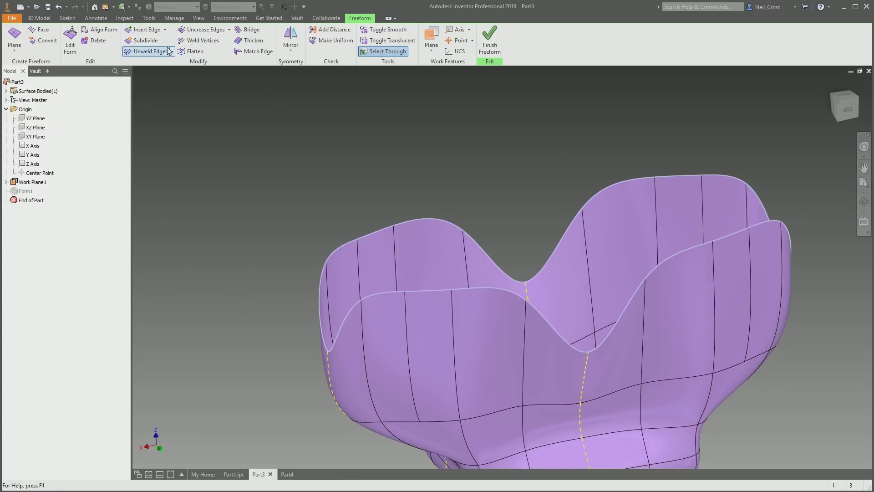
# Insert a point partway down a vertical edge of the open form's side wall in Simple mode.
pyautogui.click(165, 30)
pyautogui.click(146, 64)
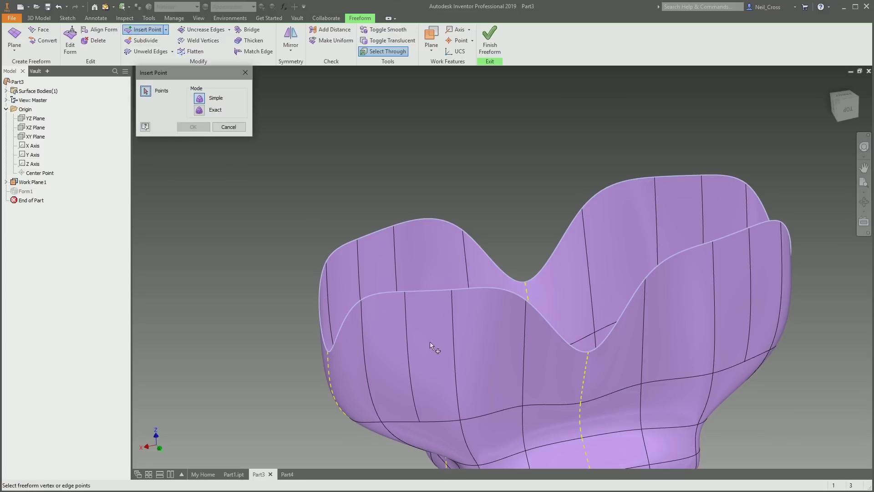
pyautogui.click(410, 364)
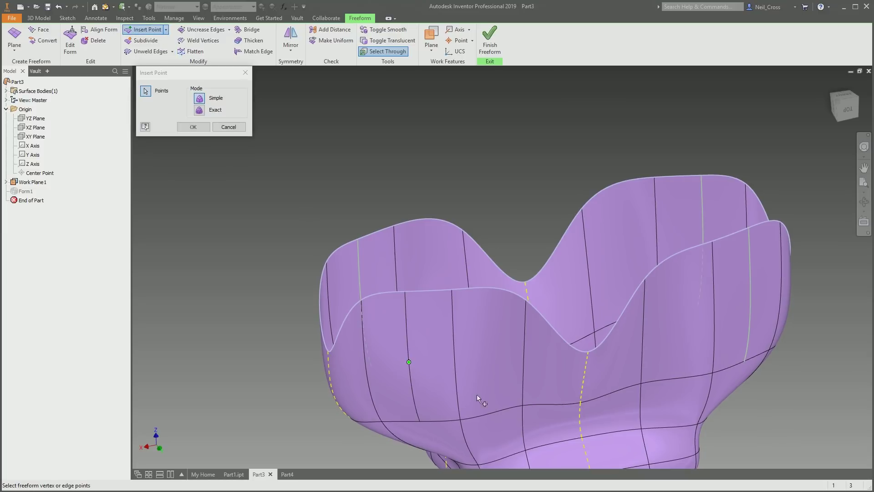
pyautogui.click(477, 365)
pyautogui.click(202, 129)
pyautogui.keyDown('shift'); pyautogui.moveTo(392, 339); pyautogui.dragTo(451, 344, button='middle'); pyautogui.keyUp('shift')
pyautogui.scroll(-3, 429, 342)
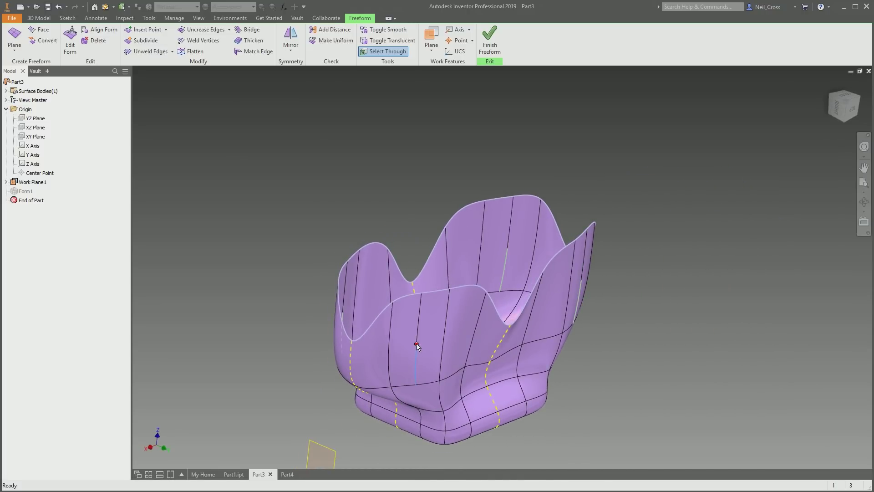
# Pull the edge segment below the inserted point outward with Edit Form to bulge the side wall.
pyautogui.click(70, 40)
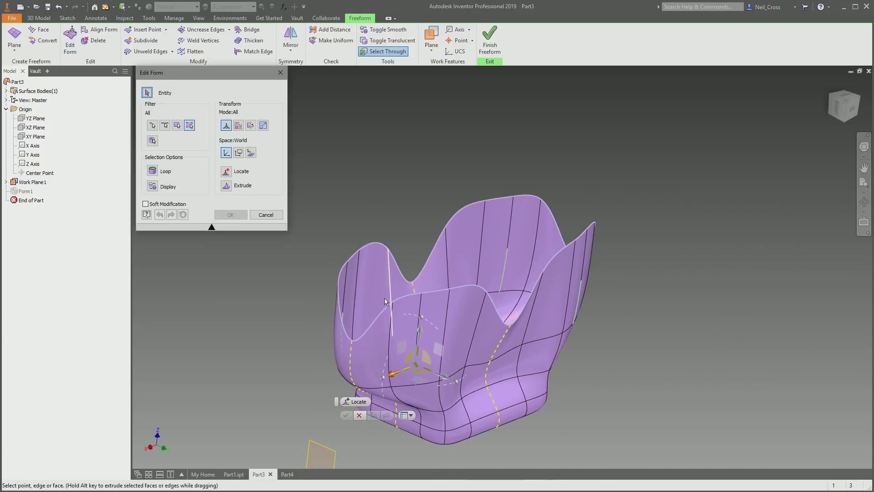
pyautogui.moveTo(444, 378); pyautogui.dragTo(485, 391)
pyautogui.click(229, 214)
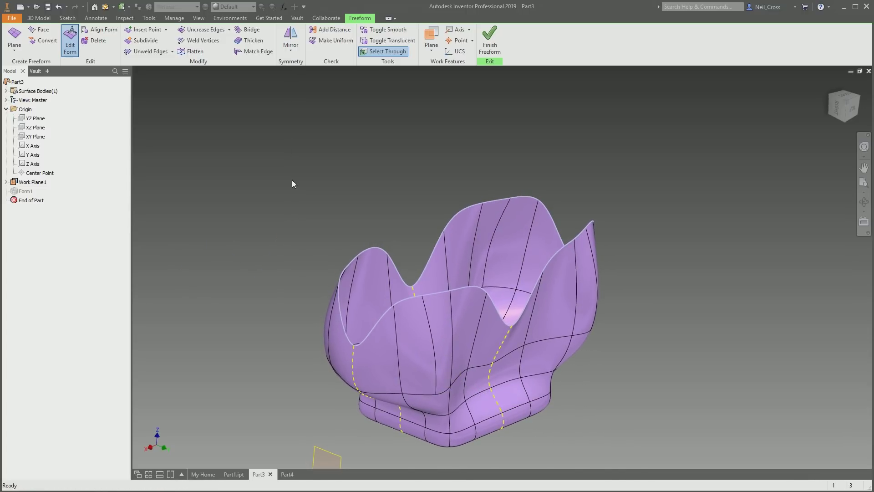
# Subdivide the face beside the symmetry line just above the base into 2 by 2 faces in Simple mode.
pyautogui.click(159, 45)
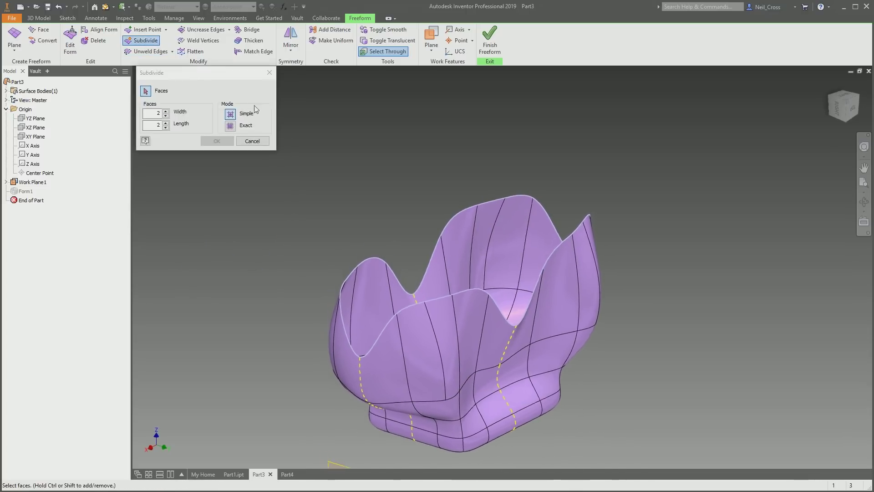
pyautogui.scroll(4, 435, 231)
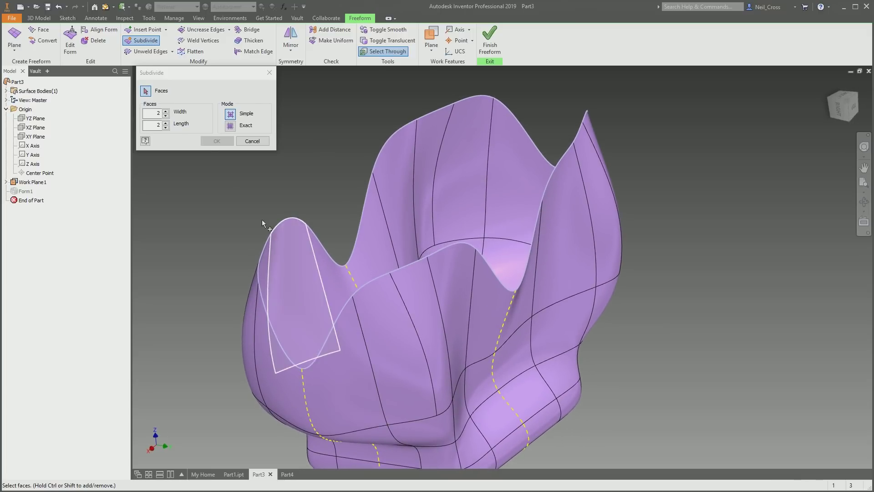
pyautogui.click(165, 112)
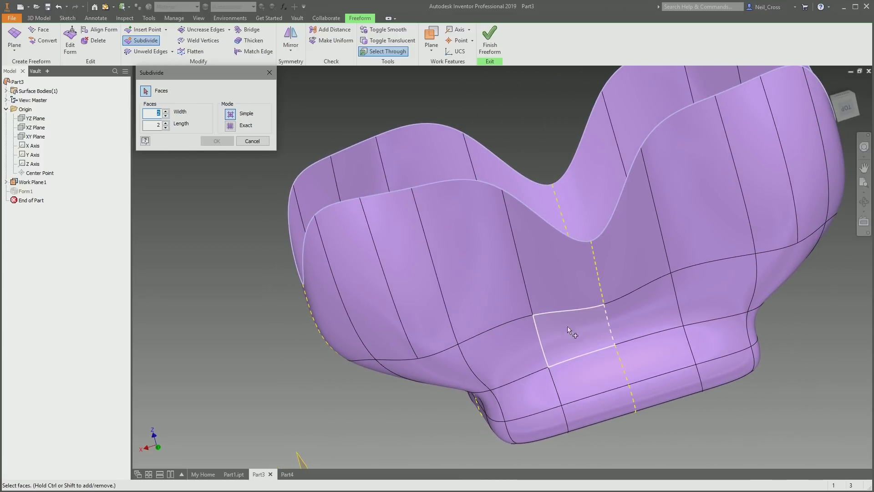
pyautogui.click(567, 325)
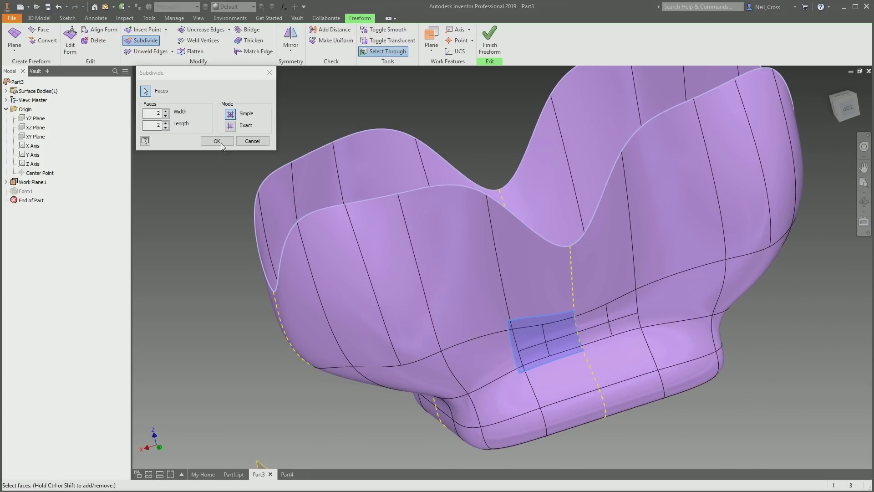
pyautogui.click(217, 141)
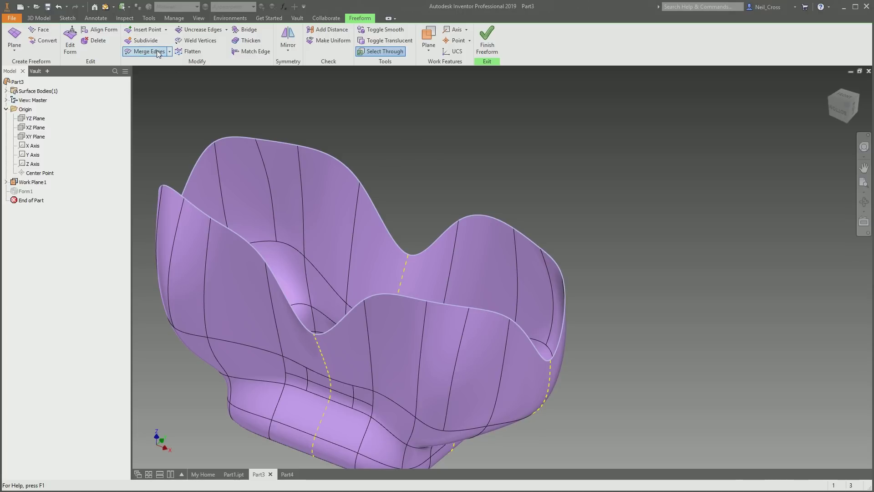
# Merge the rim edge in the dip of one long wall with the matching rim edge opposite, using To Middle mode.
pyautogui.click(159, 53)
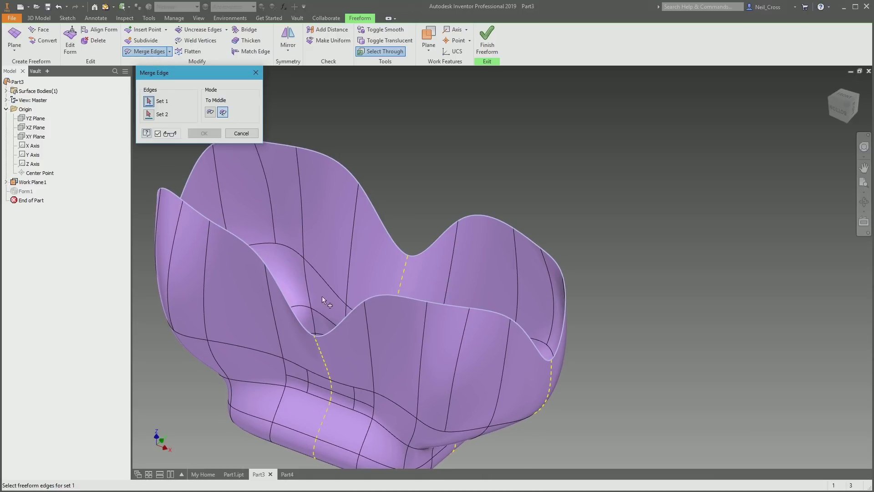
pyautogui.click(335, 322)
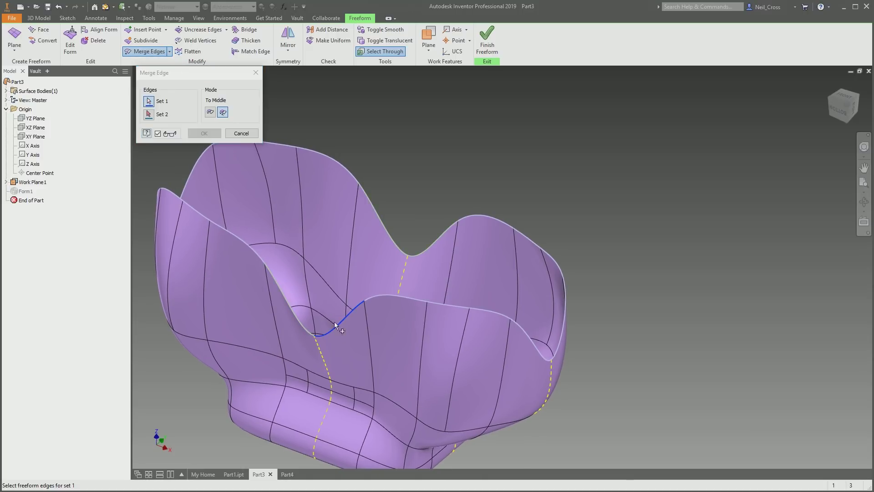
pyautogui.click(149, 114)
pyautogui.keyDown('shift'); pyautogui.moveTo(245, 149); pyautogui.dragTo(407, 260, button='middle'); pyautogui.keyUp('shift')
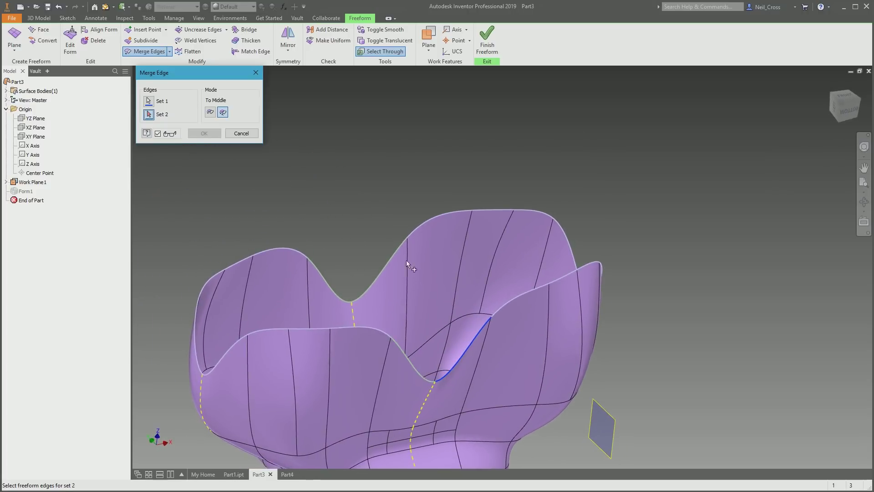
pyautogui.click(378, 275)
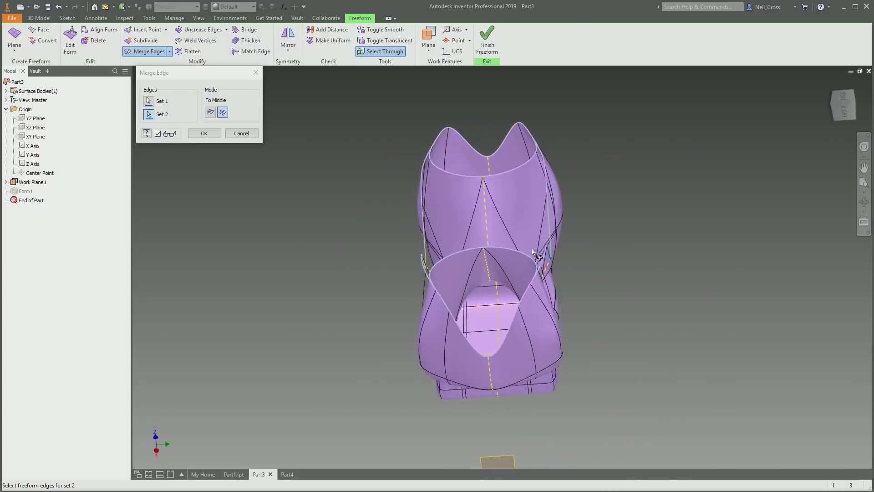
pyautogui.keyDown('shift'); pyautogui.moveTo(537, 250); pyautogui.dragTo(413, 250, button='middle'); pyautogui.keyUp('shift')
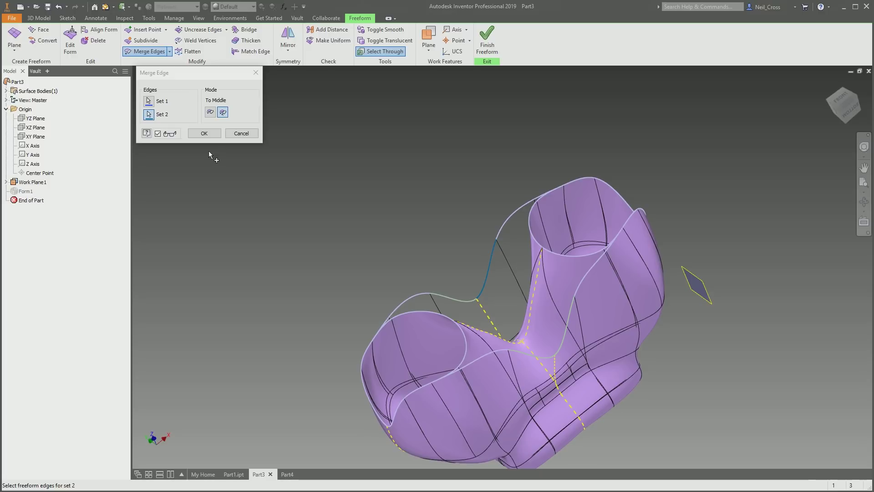
pyautogui.click(204, 133)
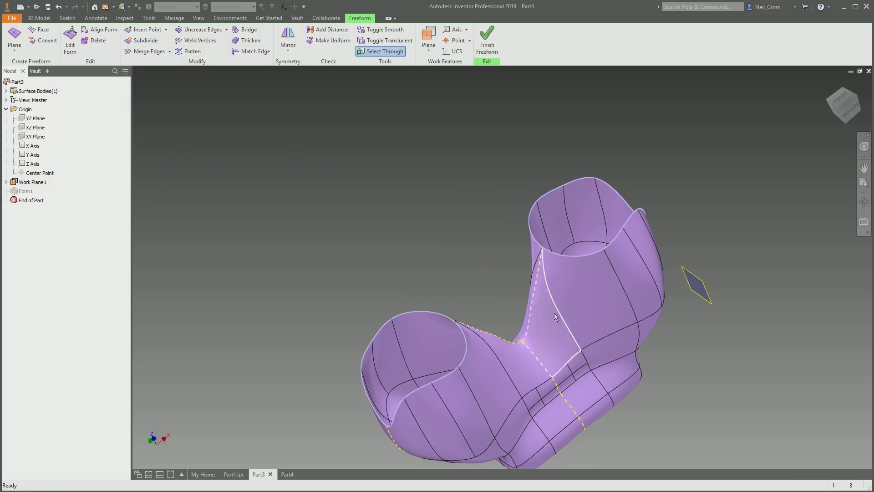
pyautogui.keyDown('shift'); pyautogui.moveTo(555, 314); pyautogui.dragTo(501, 263, button='middle'); pyautogui.keyUp('shift')
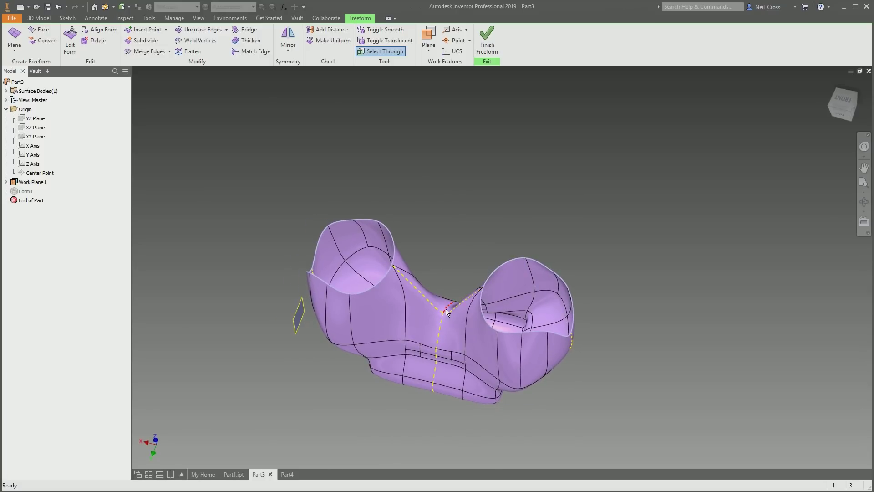
# Unweld the horizontal edge loop running around the form's base.
pyautogui.click(169, 51)
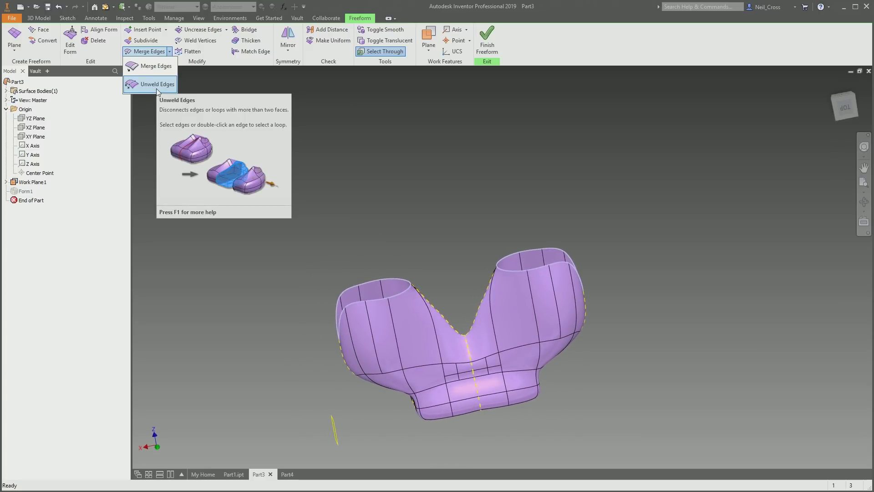
pyautogui.click(152, 86)
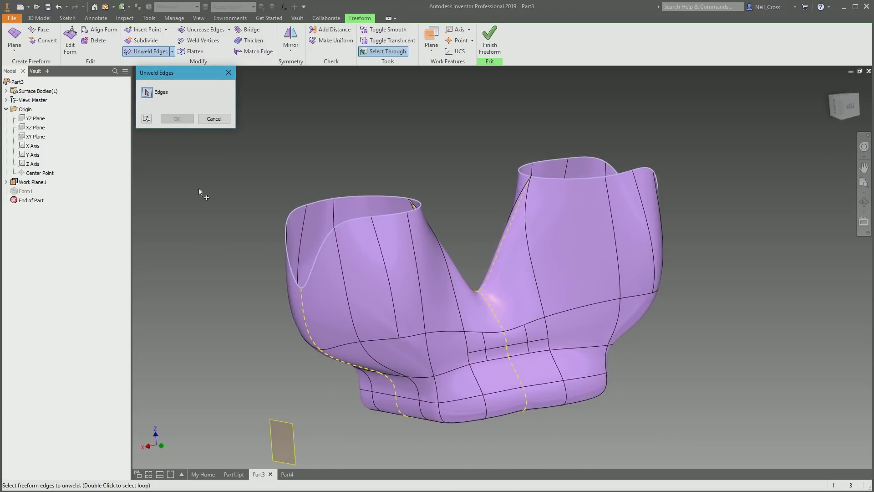
pyautogui.doubleClick(467, 398)
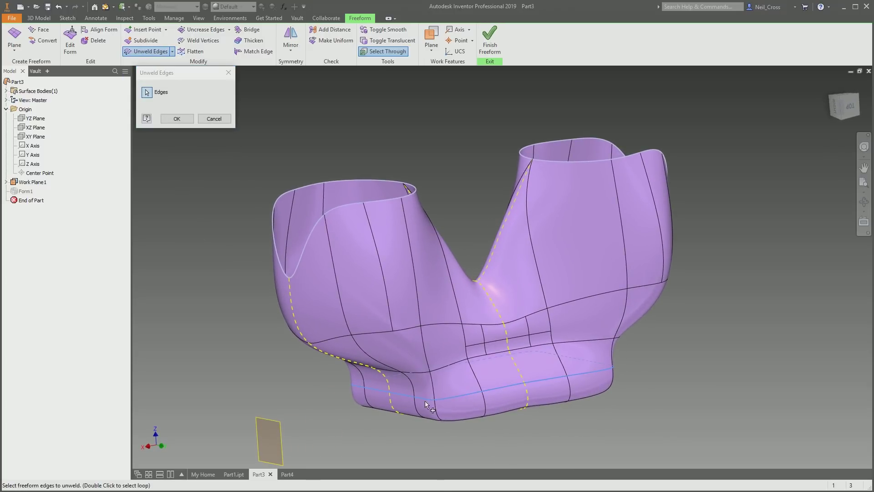
pyautogui.click(175, 119)
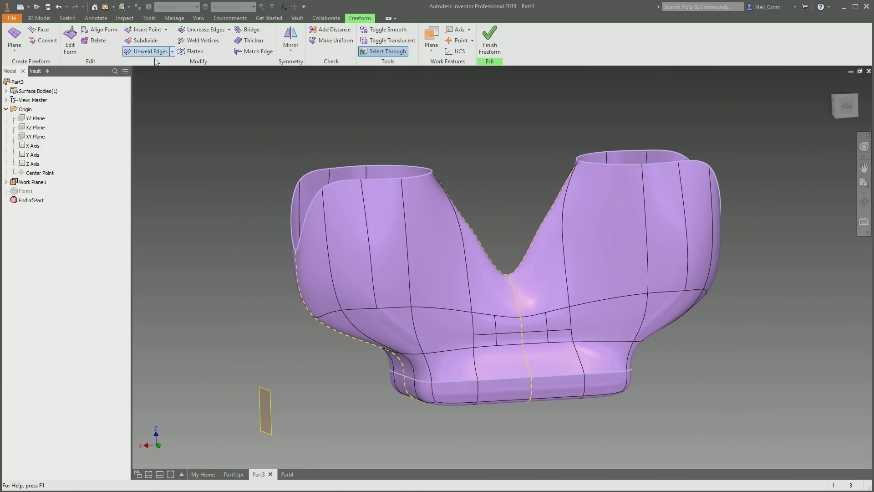
# Align a bottom vertex at the end of the unwelded base with the offset work plane using Align Form.
pyautogui.click(99, 29)
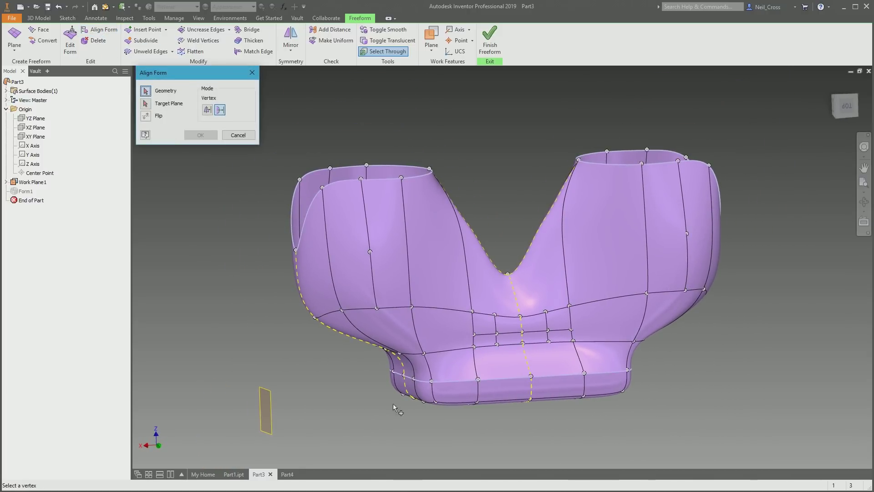
pyautogui.click(403, 394)
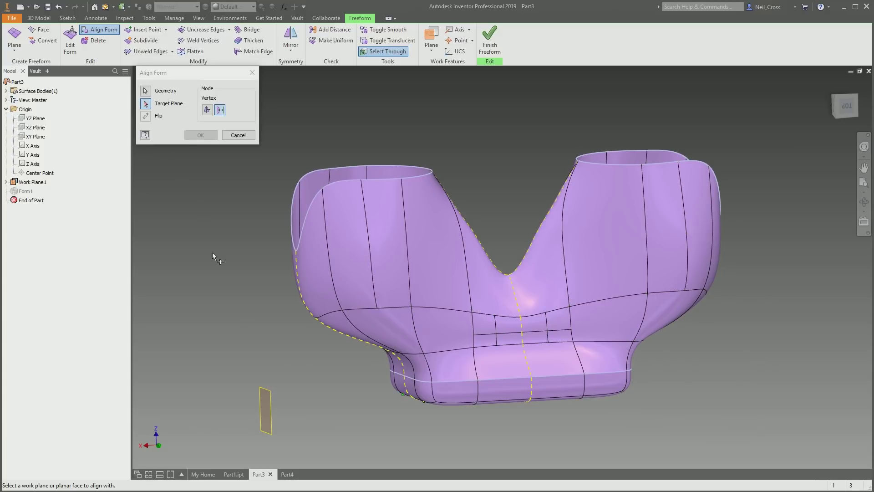
pyautogui.click(268, 411)
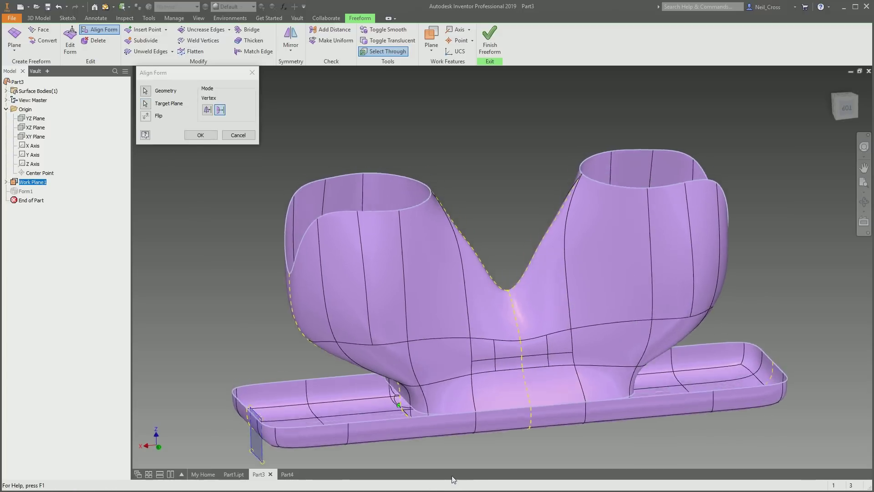
pyautogui.keyDown('shift'); pyautogui.moveTo(472, 438); pyautogui.dragTo(513, 418, button='middle'); pyautogui.keyUp('shift')
pyautogui.click(200, 135)
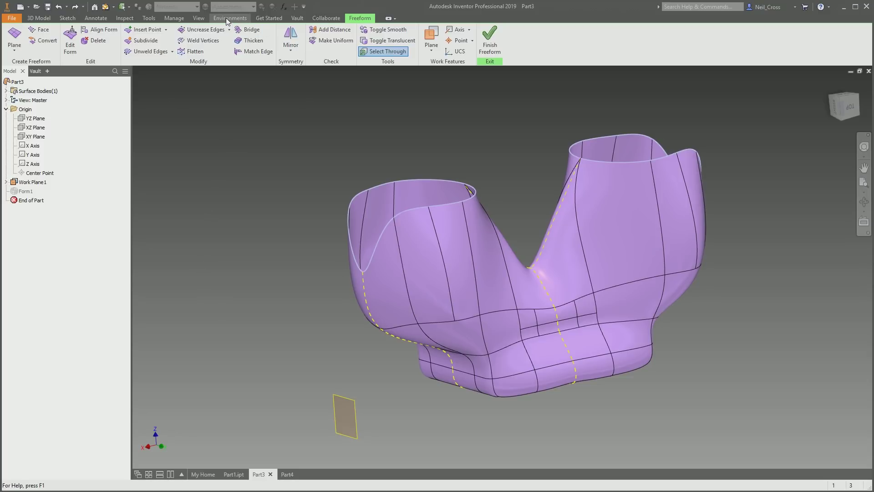
# Crease the horizontal edge loop around the base of the form.
pyautogui.click(229, 29)
pyautogui.click(200, 48)
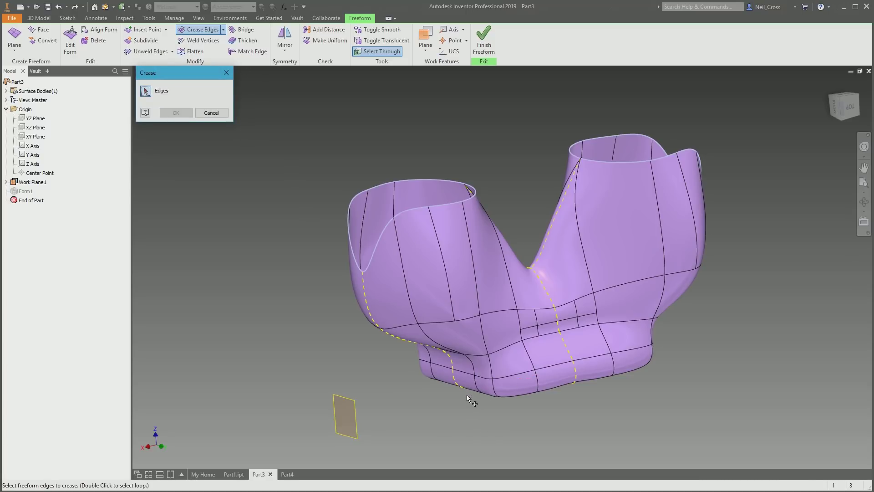
pyautogui.doubleClick(461, 372)
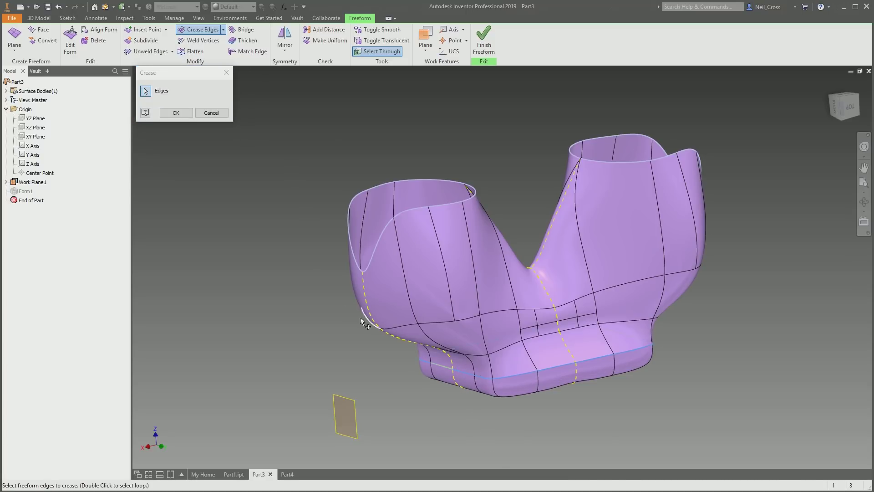
pyautogui.click(176, 112)
pyautogui.keyDown('shift'); pyautogui.moveTo(529, 423); pyautogui.dragTo(672, 397, button='middle'); pyautogui.keyUp('shift')
pyautogui.scroll(-5, 725, 441)
# Undo and redo the crease on the base's edge loop to compare the form with and without it.
pyautogui.click(58, 7)
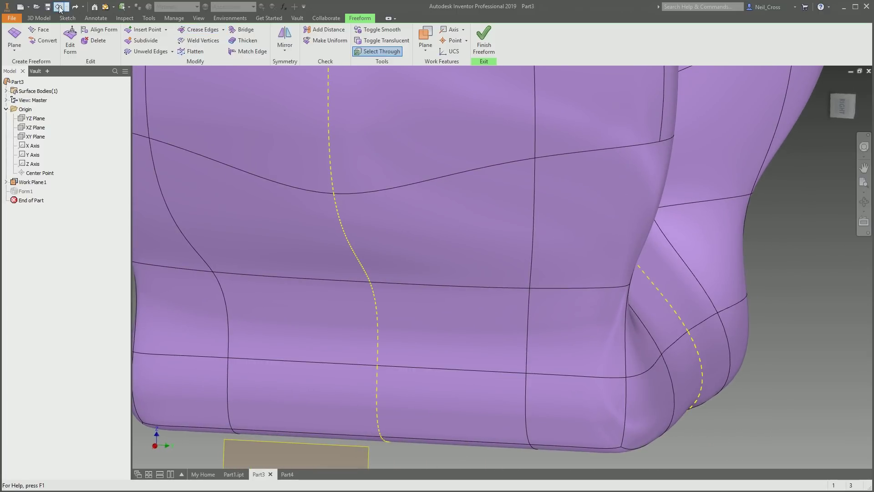
pyautogui.click(76, 7)
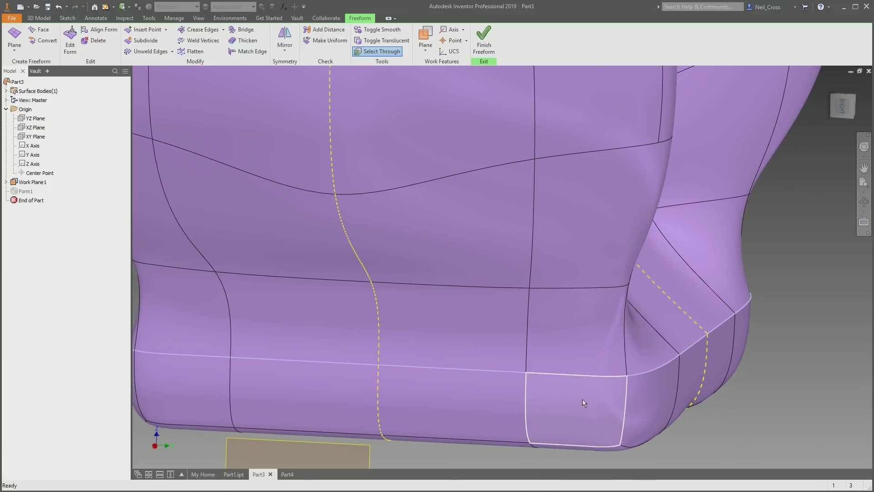
pyautogui.keyDown('shift'); pyautogui.moveTo(583, 398); pyautogui.dragTo(704, 367, button='middle'); pyautogui.keyUp('shift')
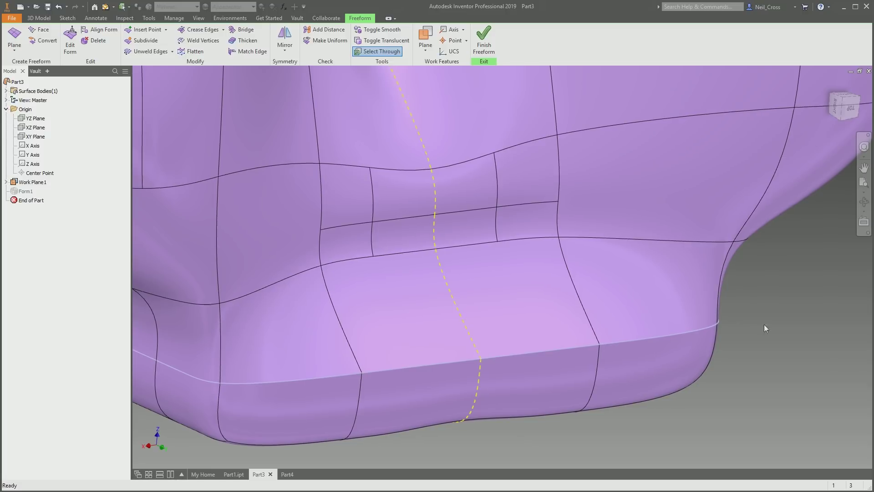
pyautogui.keyDown('shift'); pyautogui.moveTo(760, 335); pyautogui.dragTo(586, 350, button='middle'); pyautogui.keyUp('shift')
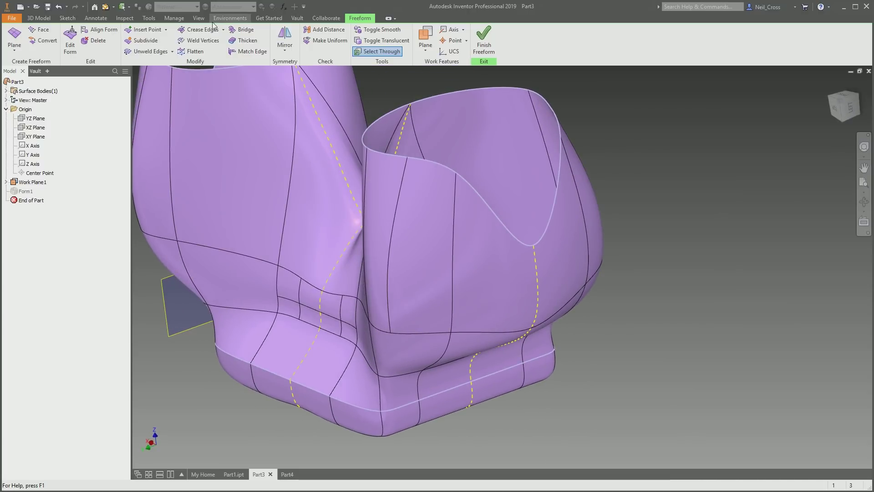
# Uncrease the creased edge loop around the base.
pyautogui.click(224, 30)
pyautogui.click(213, 62)
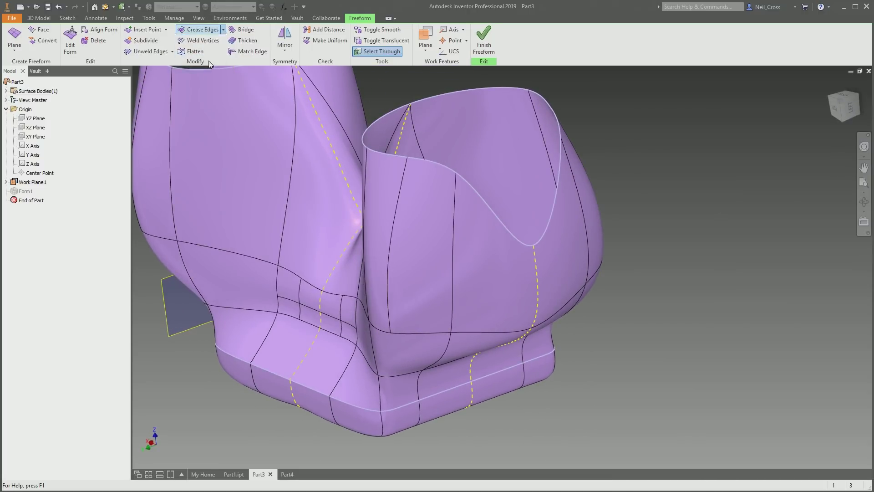
pyautogui.doubleClick(269, 374)
pyautogui.click(176, 112)
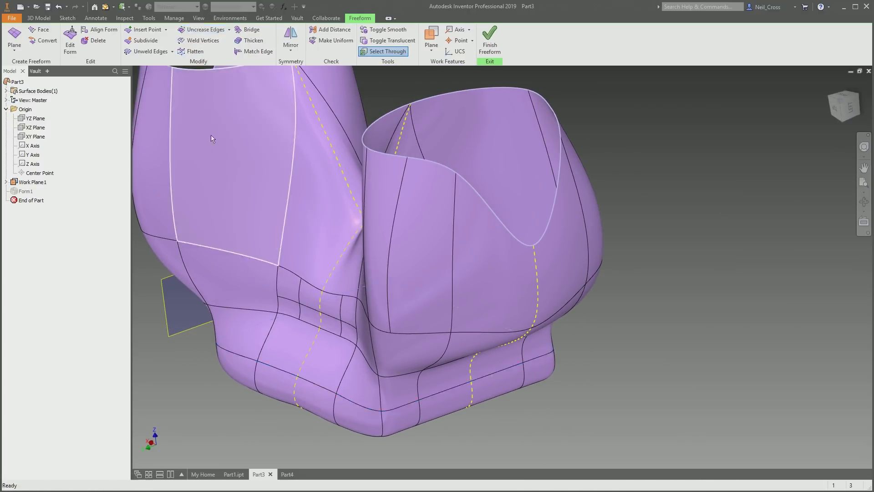
# Weld two neighbouring vertices in the small inserted edges above the base, using the vertex-to-vertex mode.
pyautogui.click(200, 41)
pyautogui.moveTo(293, 365); pyautogui.dragTo(355, 368, button='middle')
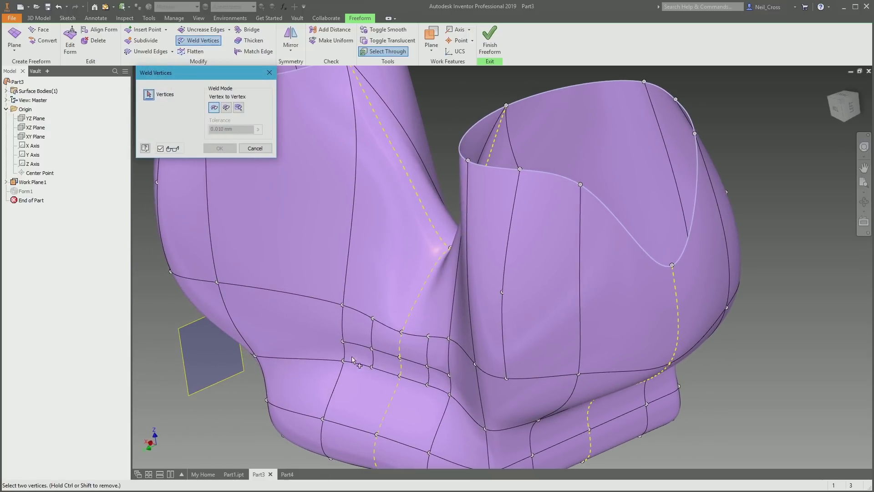
pyautogui.click(344, 361)
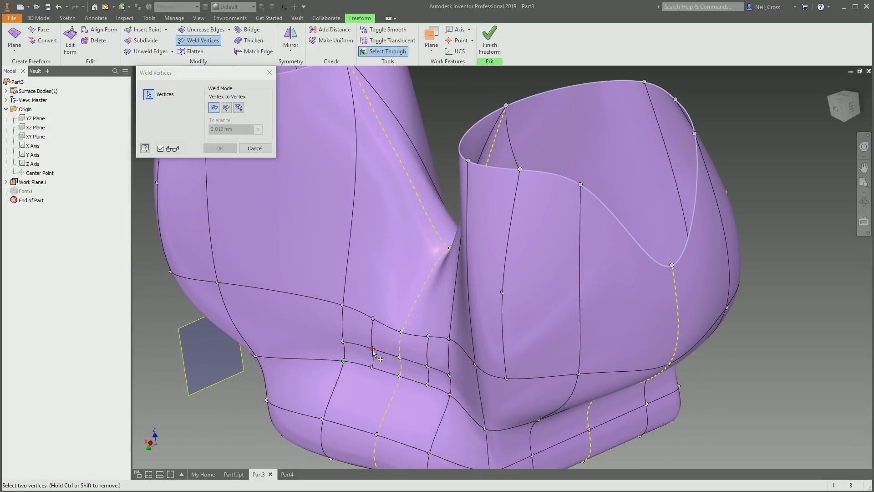
pyautogui.click(372, 350)
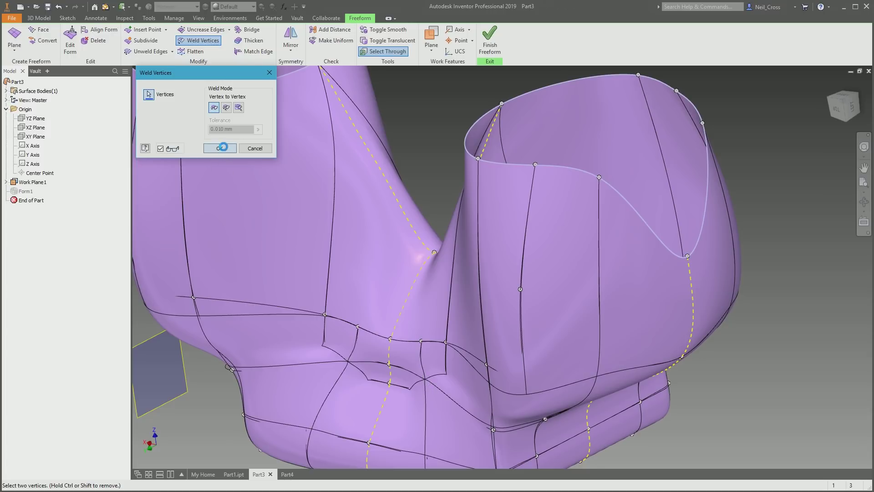
pyautogui.click(223, 147)
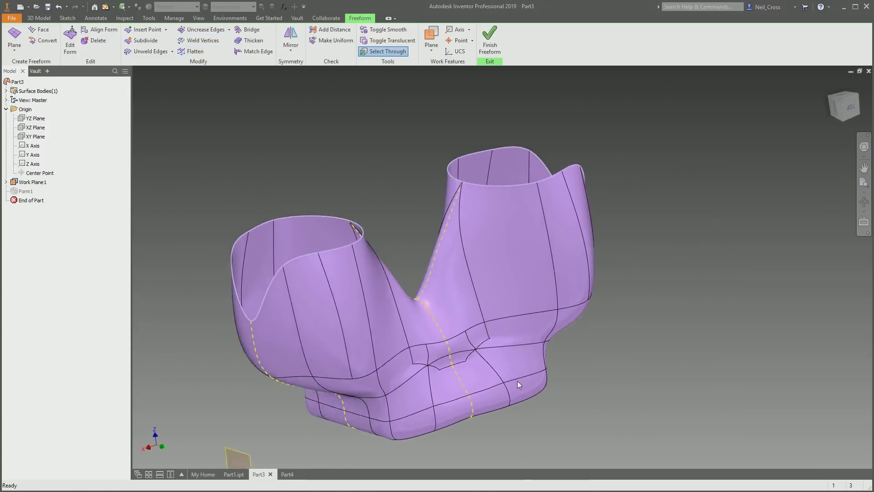
# Create a work plane offset 74.250 mm from the XY plane, between the two open cups.
pyautogui.click(202, 52)
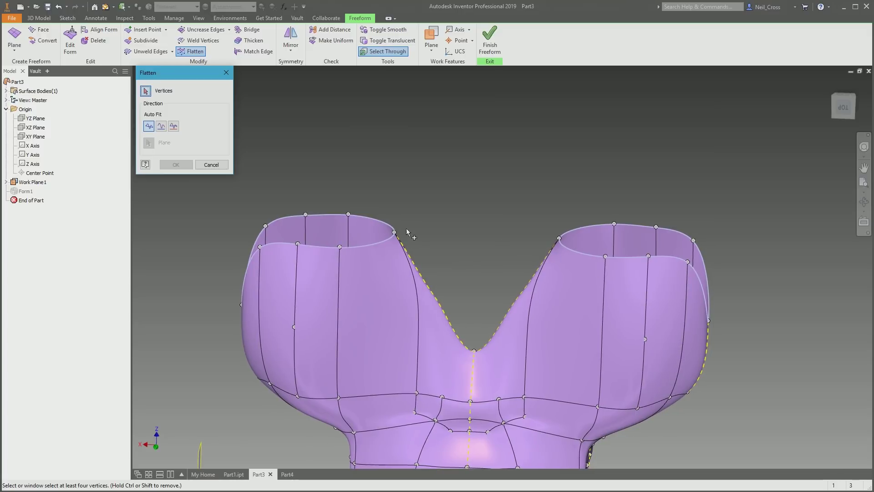
pyautogui.scroll(-3, 391, 375)
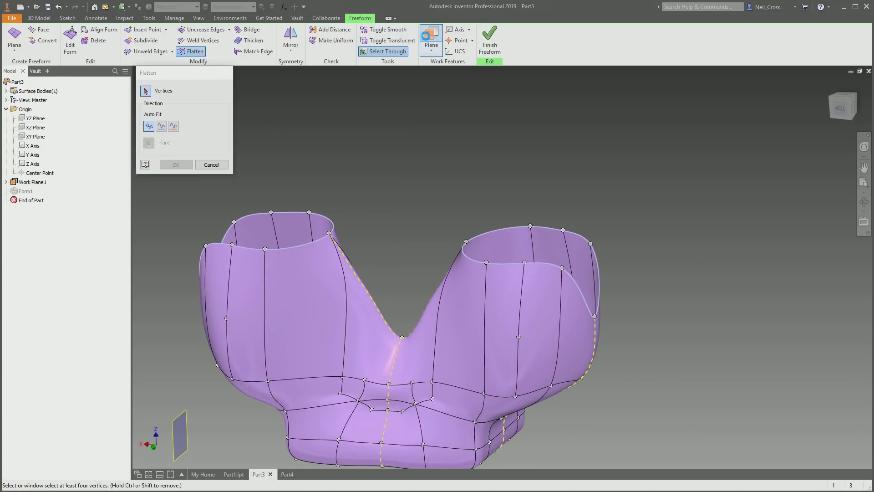
pyautogui.click(431, 37)
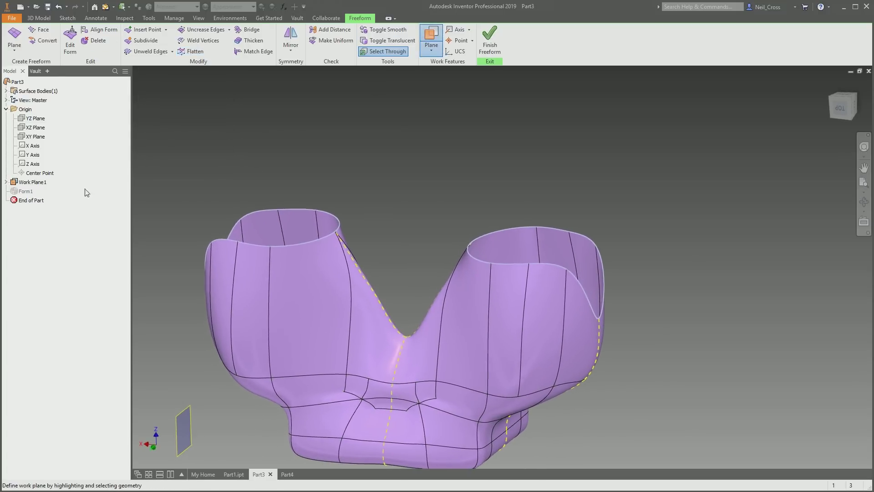
pyautogui.click(36, 136)
pyautogui.moveTo(439, 445); pyautogui.dragTo(452, 297)
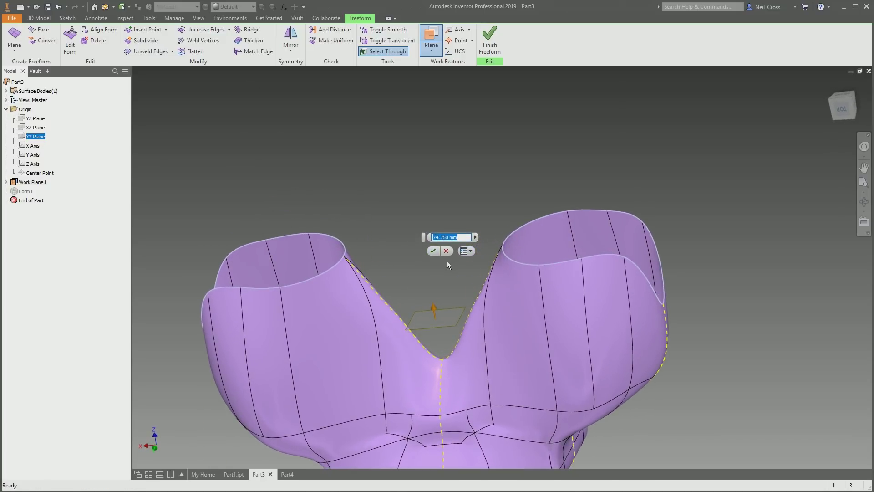
pyautogui.click(434, 251)
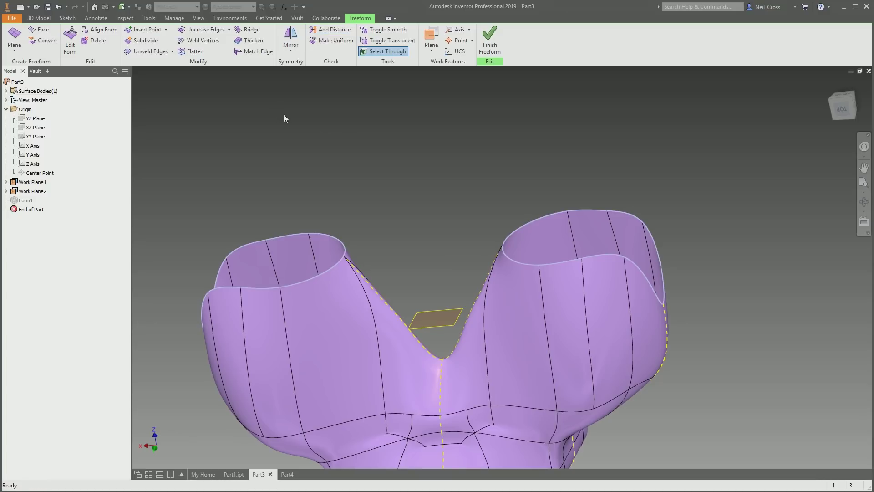
# Flatten the rim vertices where the two cups face each other toward the new offset work plane, using the Plane direction.
pyautogui.click(196, 52)
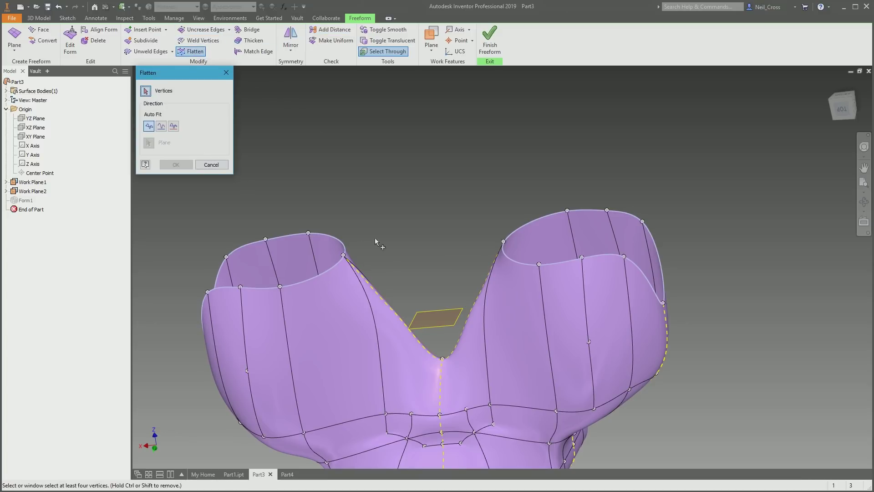
pyautogui.click(344, 256)
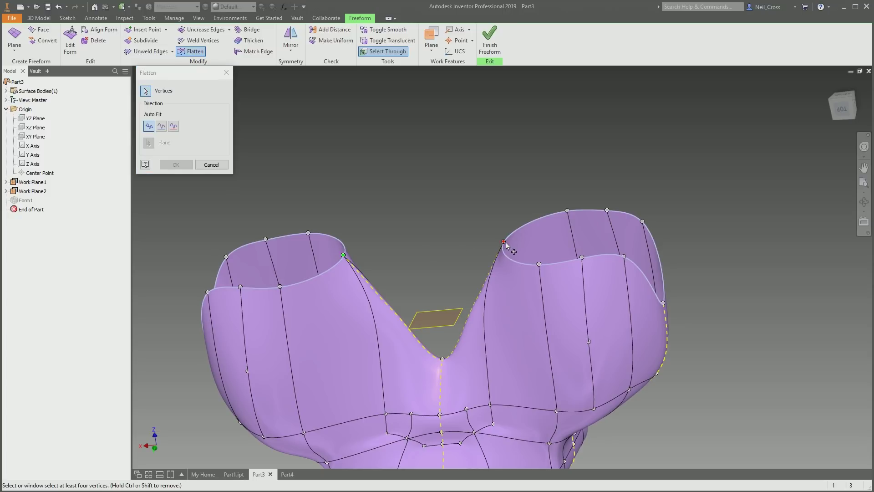
pyautogui.click(161, 126)
pyautogui.click(456, 324)
pyautogui.keyDown('shift'); pyautogui.moveTo(554, 444); pyautogui.dragTo(501, 365, button='middle'); pyautogui.keyUp('shift')
pyautogui.keyDown('shift'); pyautogui.moveTo(417, 339); pyautogui.dragTo(433, 376, button='middle'); pyautogui.keyUp('shift')
pyautogui.keyDown('shift'); pyautogui.moveTo(372, 328); pyautogui.dragTo(172, 140, button='middle'); pyautogui.keyUp('shift')
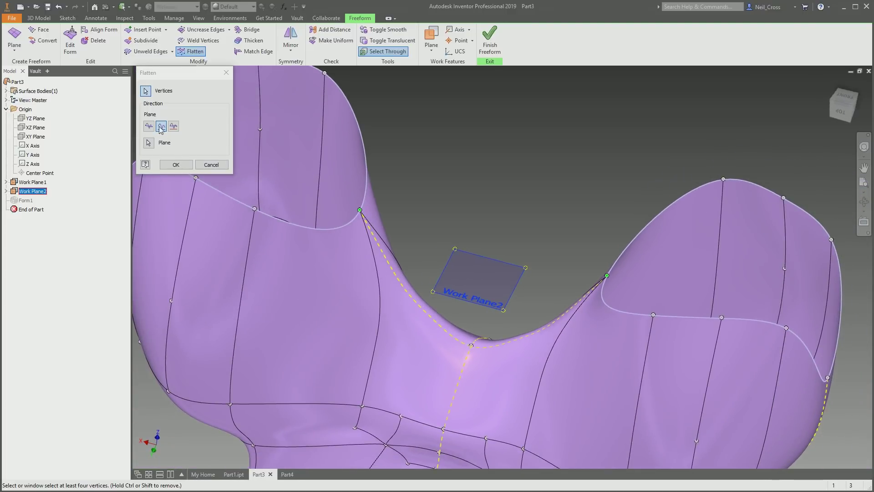
pyautogui.click(175, 165)
# Flatten the vertices midway along both cups' front and back rims toward Work Plane2, using the Plane direction.
pyautogui.keyDown('shift'); pyautogui.moveTo(321, 193); pyautogui.dragTo(414, 258, button='middle'); pyautogui.keyUp('shift')
pyautogui.click(195, 51)
pyautogui.click(334, 248)
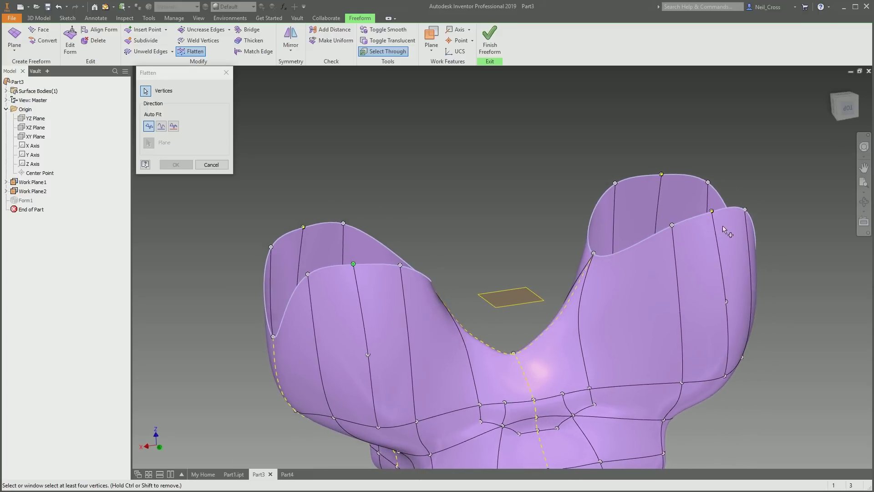
pyautogui.click(160, 126)
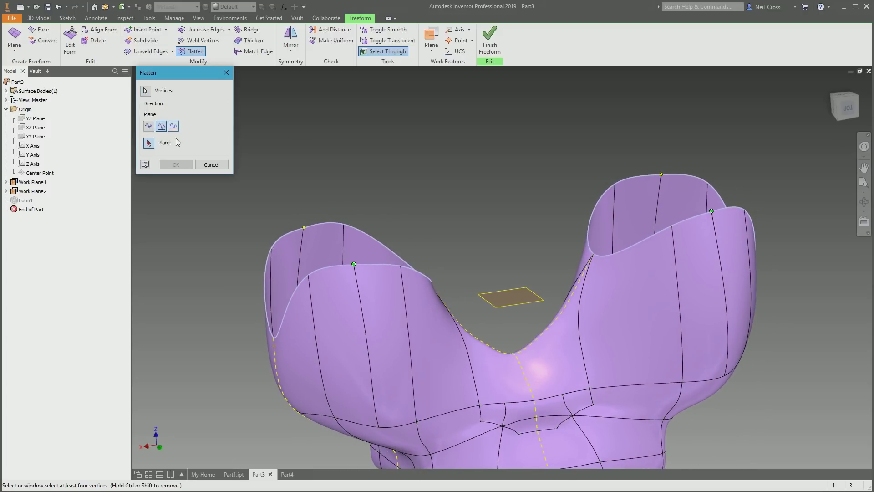
pyautogui.click(518, 305)
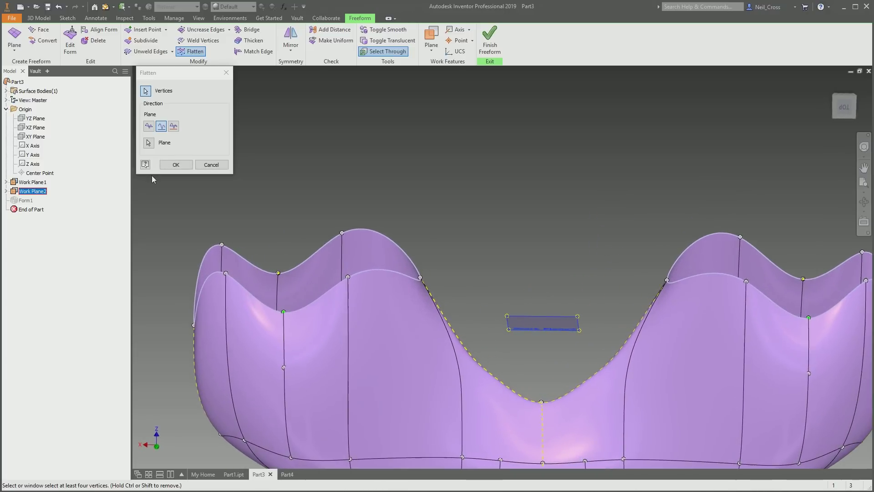
pyautogui.click(176, 164)
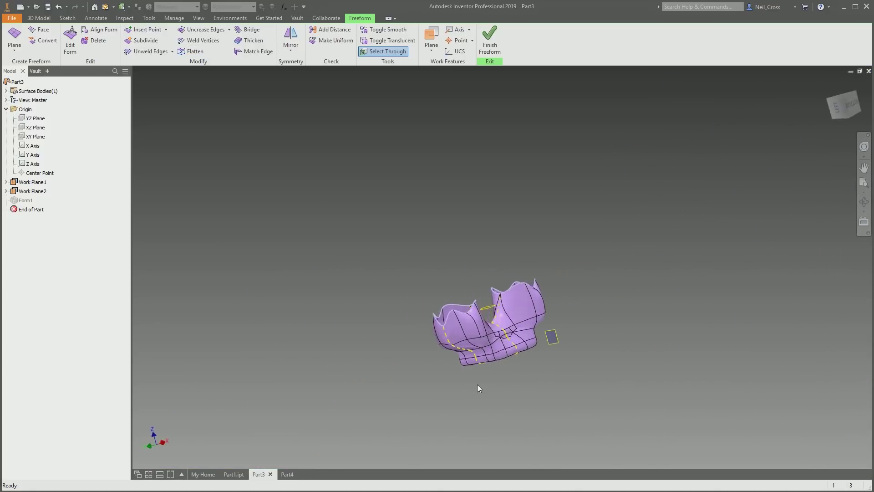
# Bridge the facing rim edges of the two cups with 2 faces and 0 twists.
pyautogui.keyDown('shift'); pyautogui.moveTo(478, 388); pyautogui.dragTo(188, 43, button='middle'); pyautogui.keyUp('shift')
pyautogui.click(250, 30)
pyautogui.scroll(-5, 405, 237)
pyautogui.keyDown('shift'); pyautogui.moveTo(494, 346); pyautogui.dragTo(481, 313, button='middle'); pyautogui.keyUp('shift')
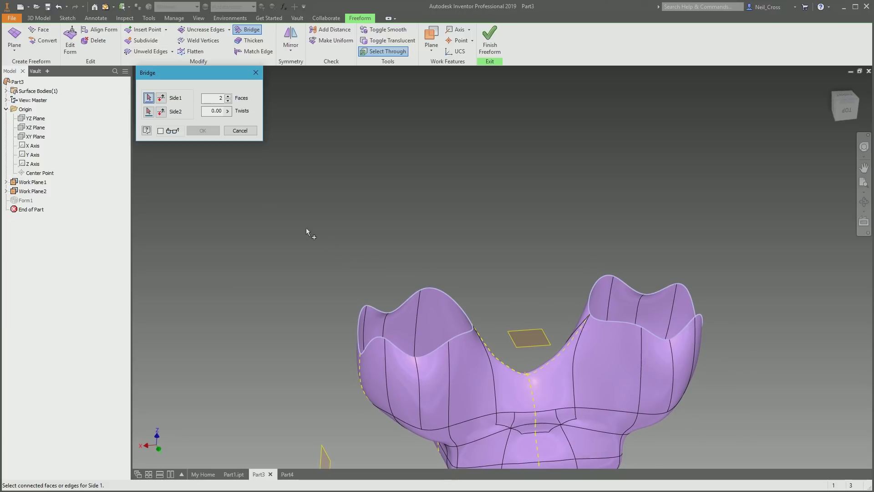
pyautogui.keyDown('shift'); pyautogui.moveTo(210, 177); pyautogui.dragTo(510, 323, button='middle'); pyautogui.keyUp('shift')
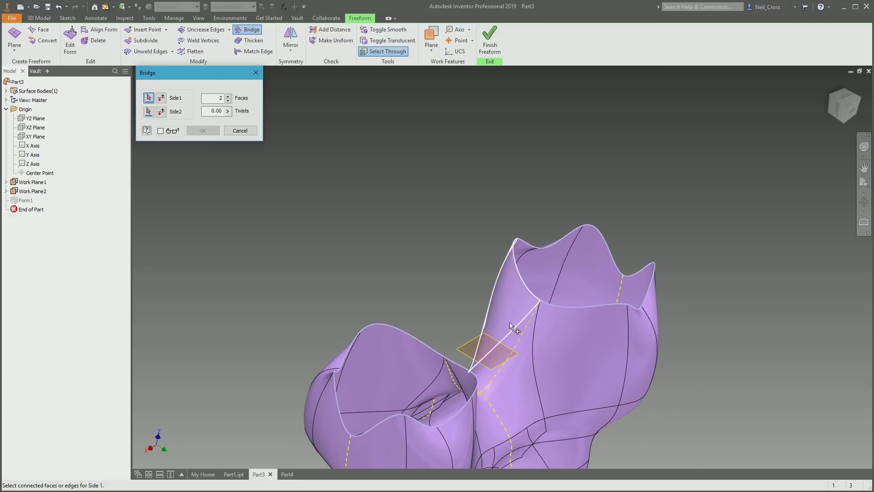
pyautogui.click(419, 340)
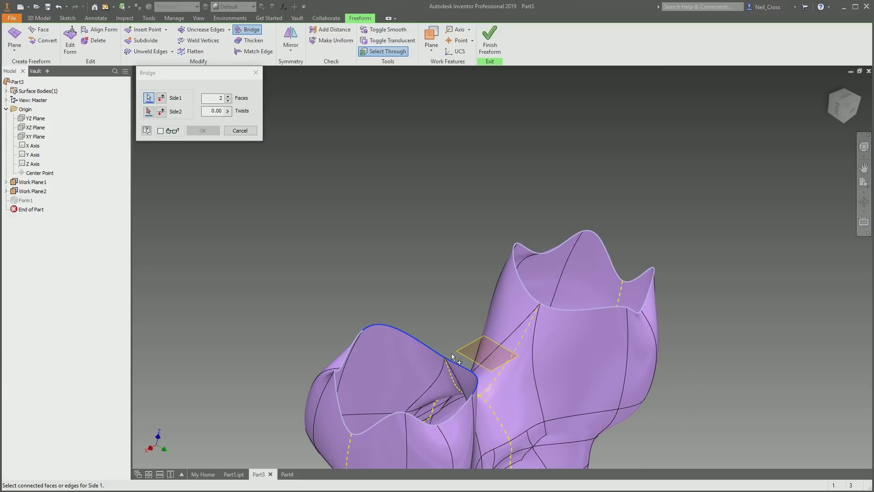
pyautogui.click(515, 273)
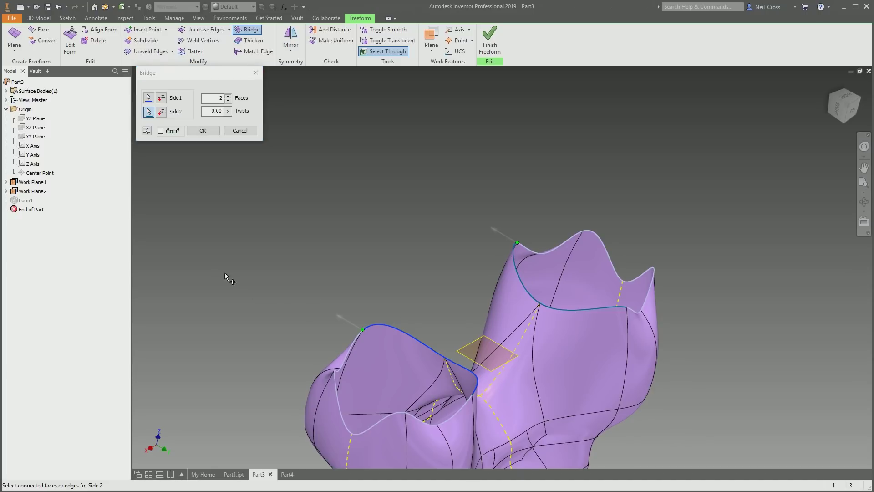
pyautogui.click(203, 131)
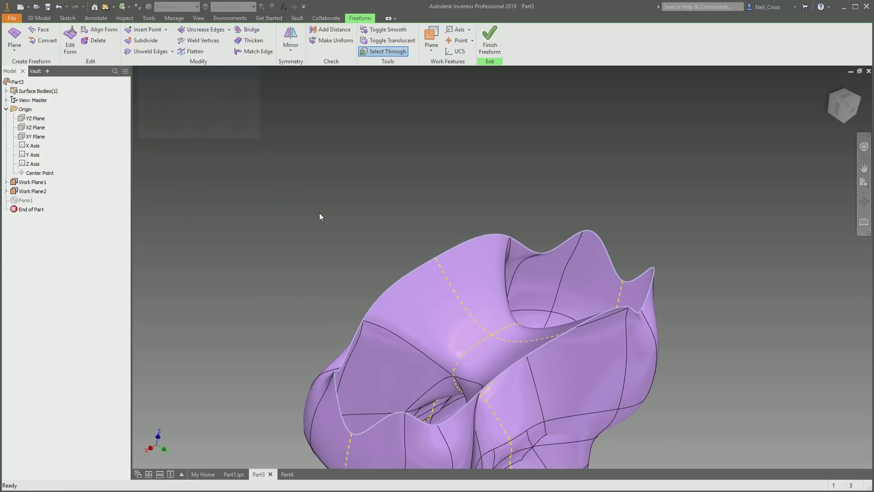
pyautogui.keyDown('shift'); pyautogui.moveTo(607, 272); pyautogui.dragTo(635, 272, button='middle'); pyautogui.keyUp('shift')
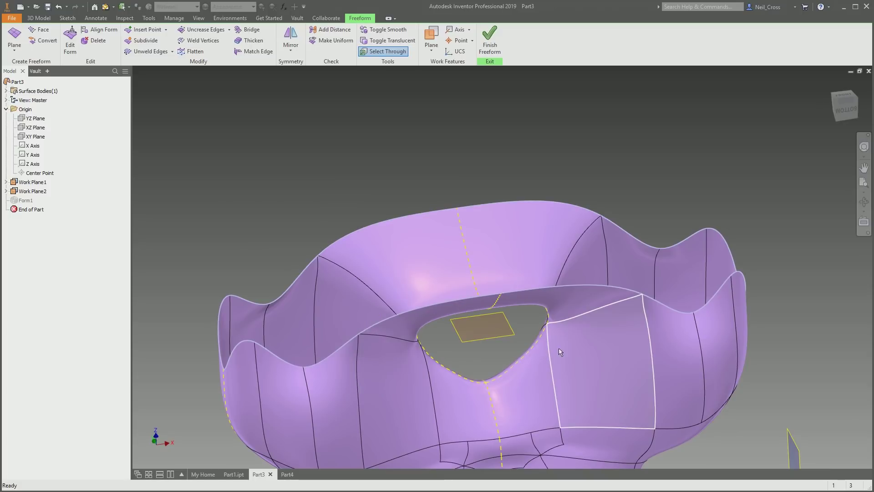
pyautogui.keyDown('shift'); pyautogui.moveTo(561, 348); pyautogui.dragTo(360, 285, button='middle'); pyautogui.keyUp('shift')
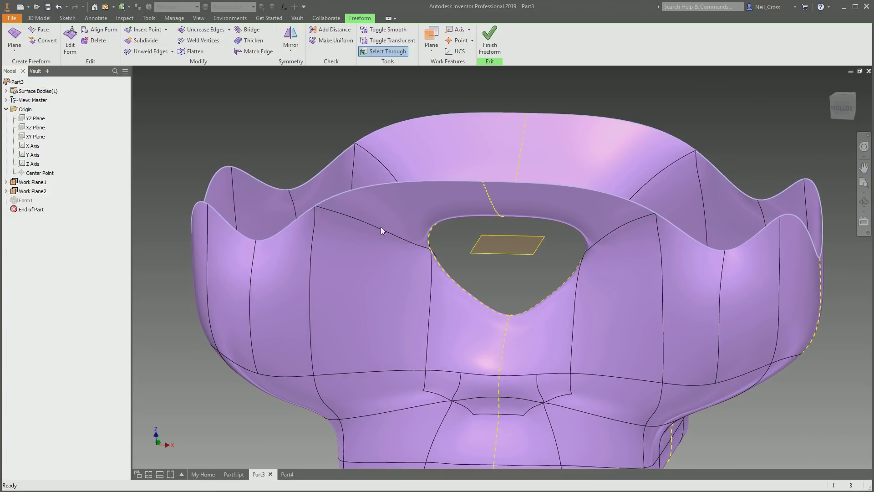
pyautogui.keyDown('shift'); pyautogui.moveTo(372, 264); pyautogui.dragTo(385, 209, button='middle'); pyautogui.keyUp('shift')
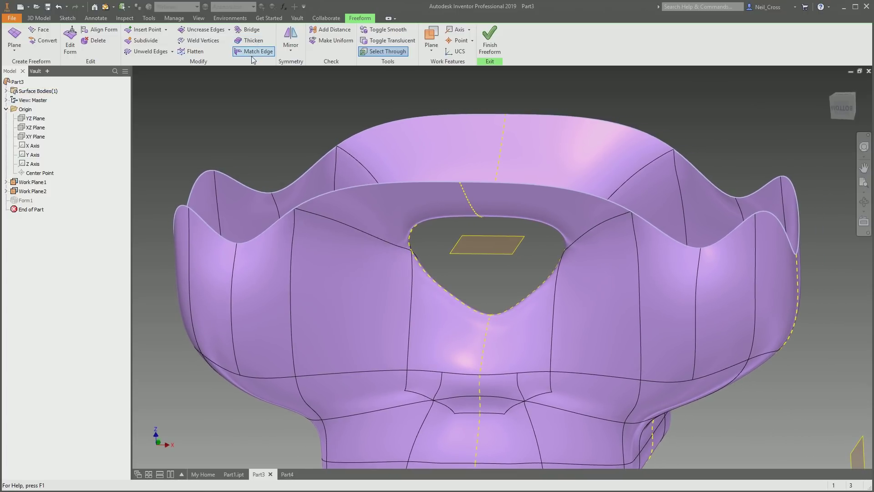
pyautogui.press('F5')
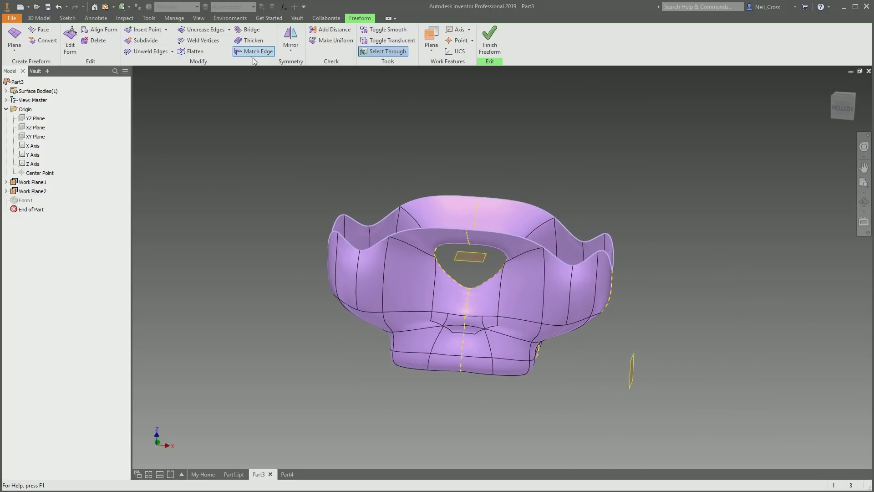
pyautogui.press('F5')
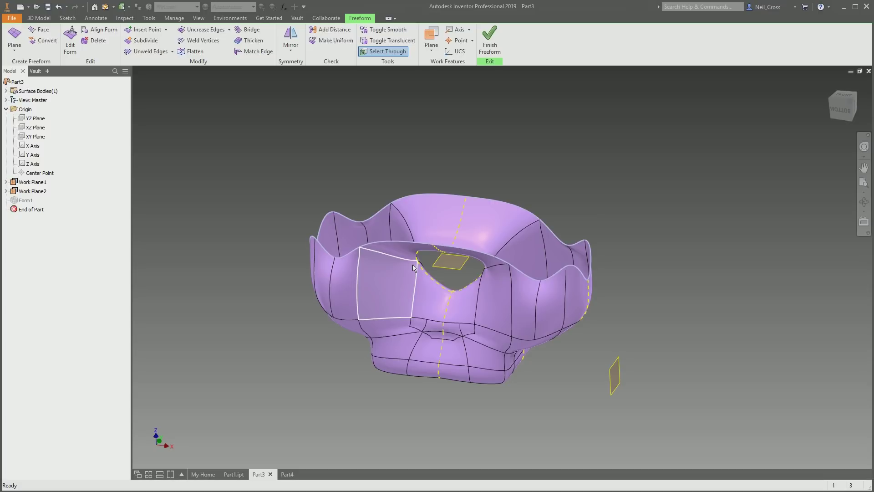
# Finish the freeform edit and start a 2D sketch on a plane offset 56 mm above Work Plane2.
pyautogui.keyDown('shift'); pyautogui.moveTo(523, 260); pyautogui.dragTo(533, 310, button='middle'); pyautogui.keyUp('shift')
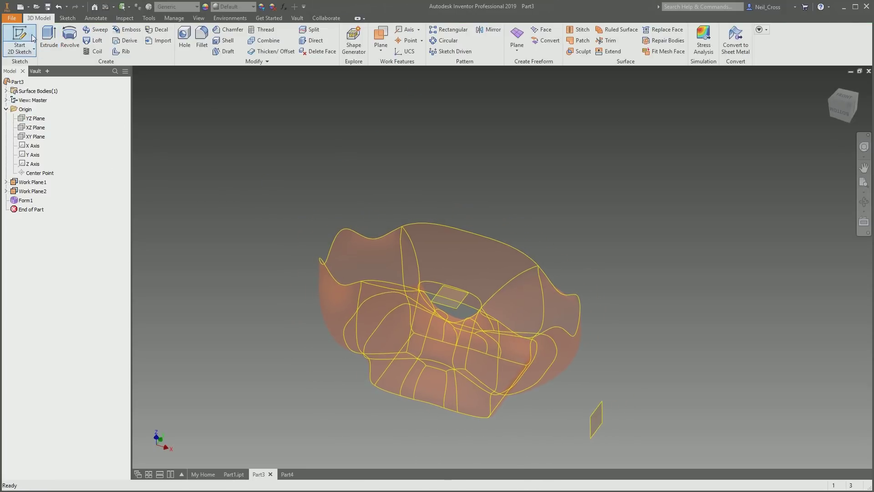
pyautogui.click(20, 40)
pyautogui.doubleClick(444, 325)
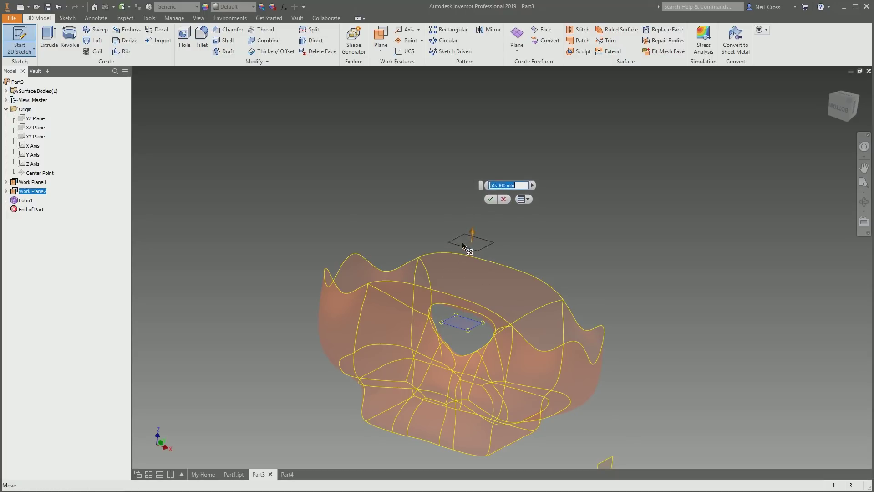
pyautogui.click(501, 267)
# Sketch a two-point center rectangle about 203 mm by 78 mm at the origin and finish the sketch.
pyautogui.click(117, 46)
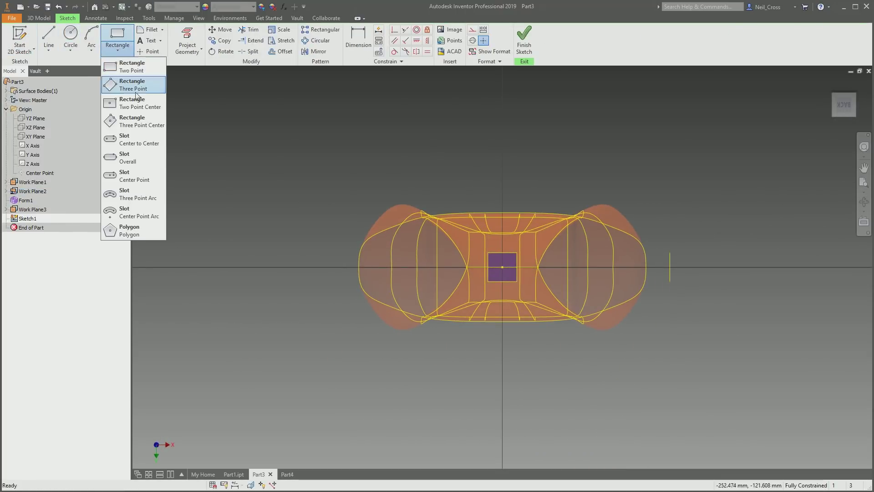
pyautogui.click(133, 105)
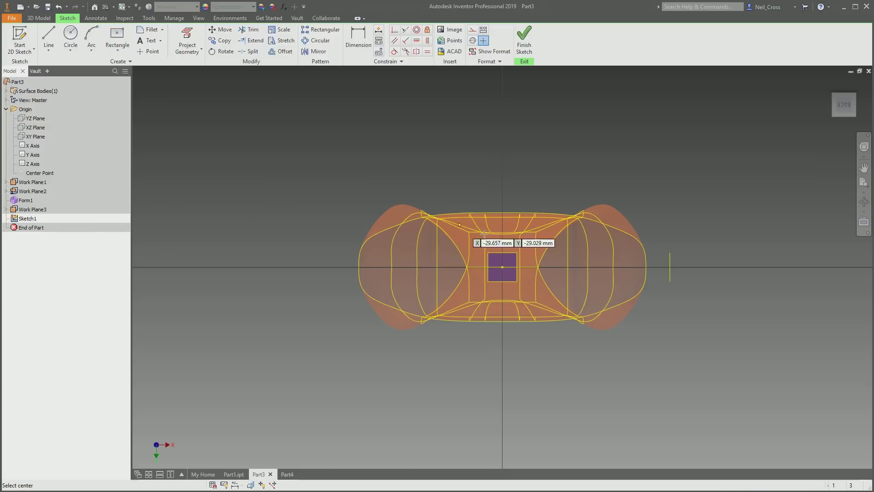
pyautogui.click(503, 268)
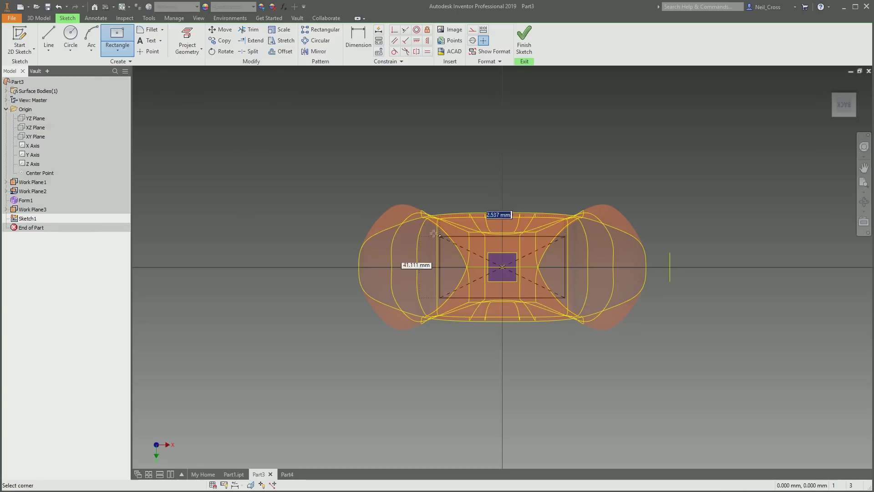
pyautogui.click(352, 211)
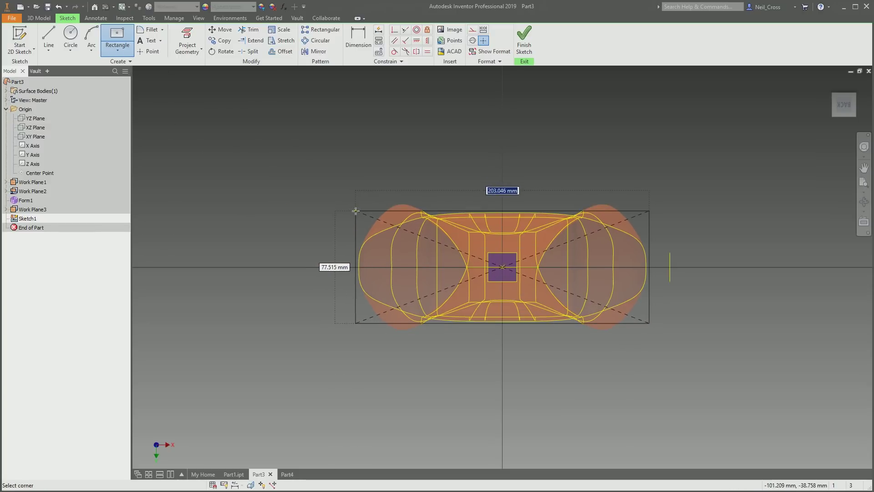
pyautogui.click(524, 41)
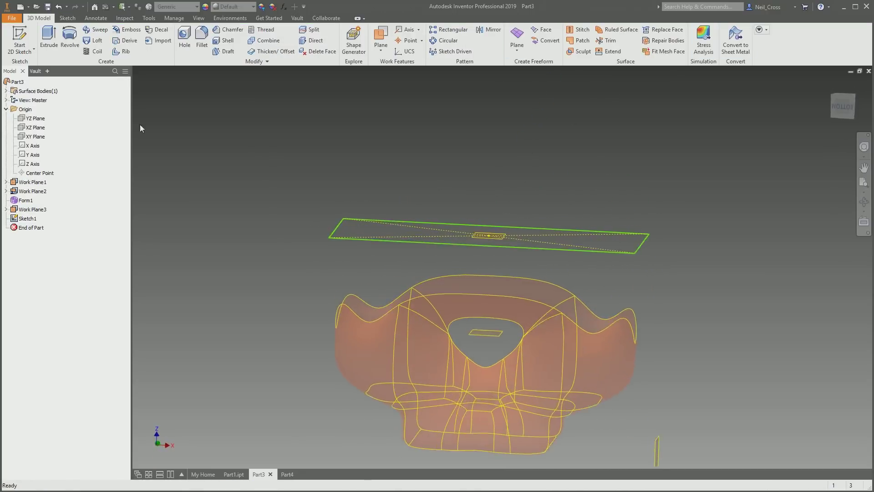
# Reorder Form1 below Sketch1 in the part's history and reopen the form for editing.
pyautogui.moveTo(32, 210)
pyautogui.mouseDown()
pyautogui.moveTo(32, 200)
pyautogui.moveTo(27, 205)
pyautogui.mouseUp()
pyautogui.doubleClick(27, 218)
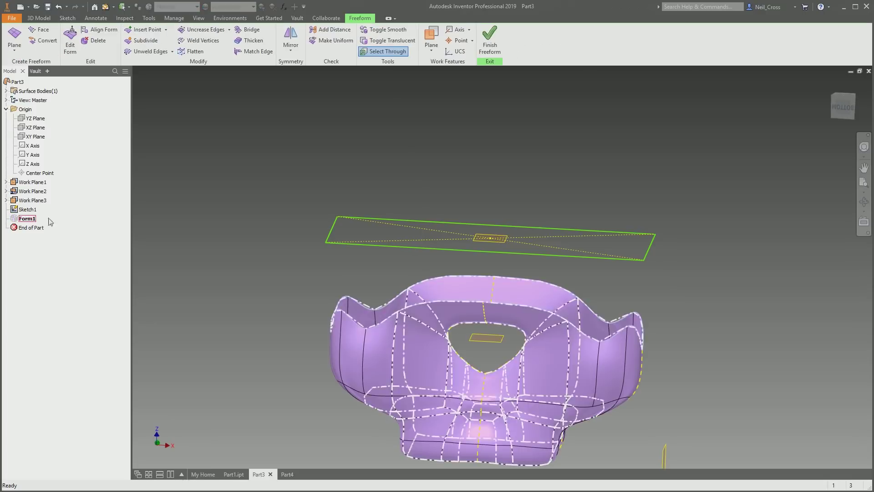
# Match the form's open rim edges to the four sides of the rectangle sketch with a requested tolerance of 0.001 mm.
pyautogui.click(241, 52)
pyautogui.keyDown('shift'); pyautogui.moveTo(316, 271); pyautogui.dragTo(414, 337, button='middle'); pyautogui.keyUp('shift')
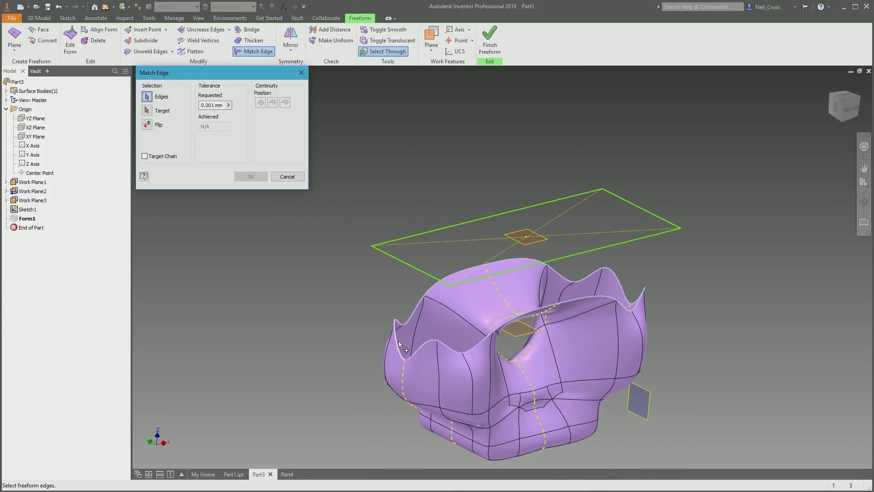
pyautogui.click(398, 341)
pyautogui.click(147, 111)
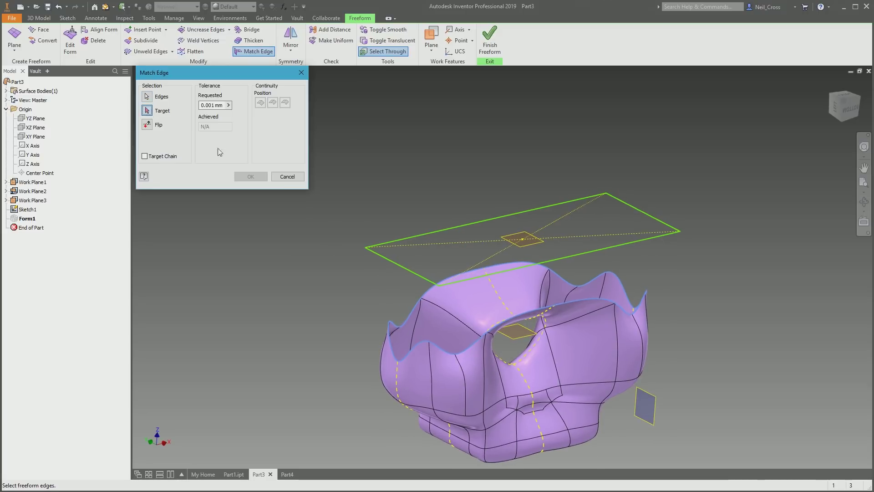
pyautogui.click(404, 264)
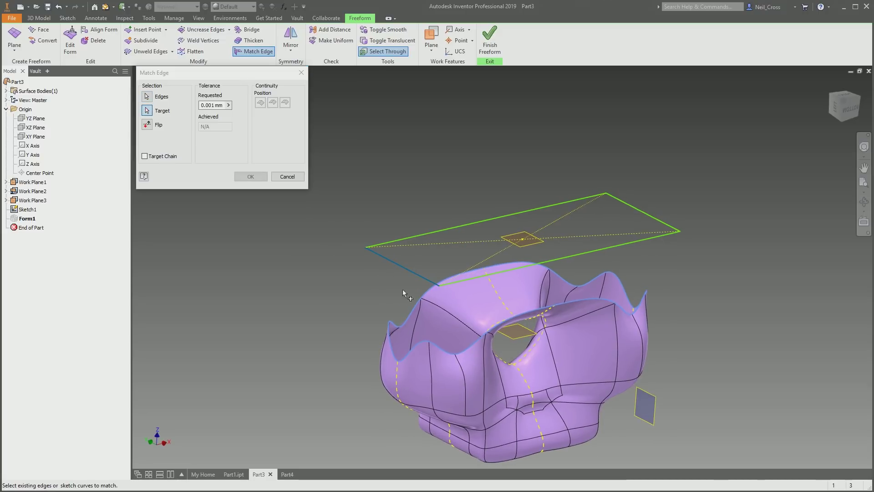
pyautogui.click(456, 281)
pyautogui.click(438, 232)
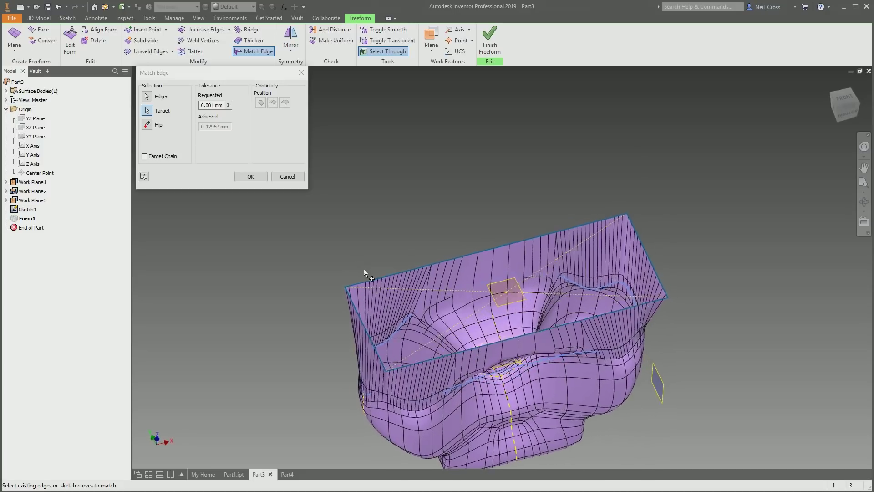
pyautogui.click(255, 177)
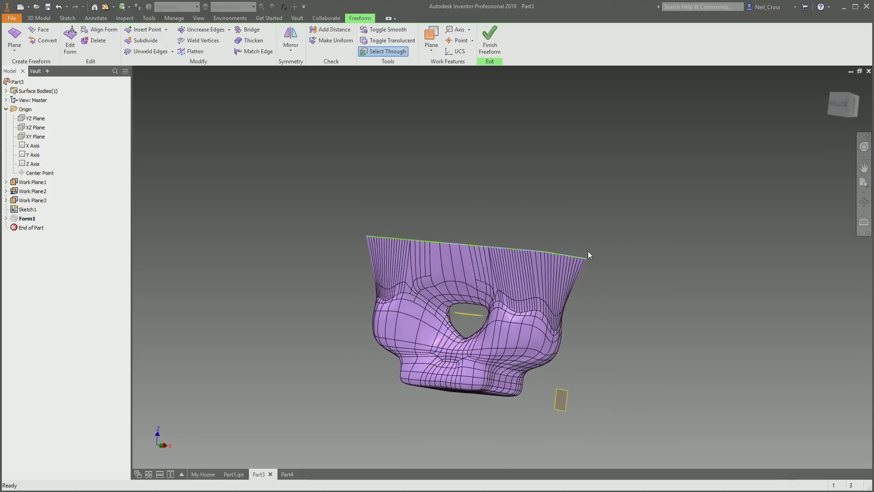
# Examine the matched form and its rectangular rim from several angles and up close.
pyautogui.keyDown('shift'); pyautogui.moveTo(583, 262); pyautogui.dragTo(622, 275, button='middle'); pyautogui.keyUp('shift')
pyautogui.keyDown('shift'); pyautogui.moveTo(433, 256); pyautogui.dragTo(750, 283, button='middle'); pyautogui.keyUp('shift')
pyautogui.press('F5')
pyautogui.press('F5')
pyautogui.press('F5')
pyautogui.press('F5')
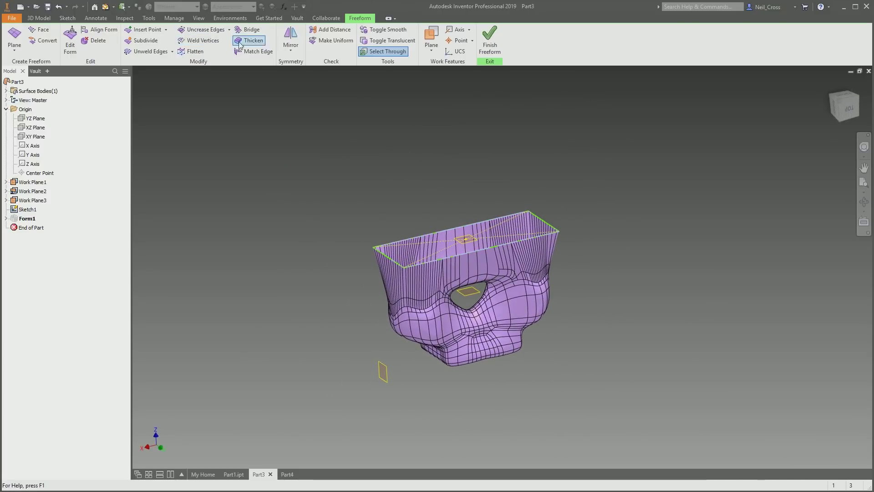
pyautogui.press('F5')
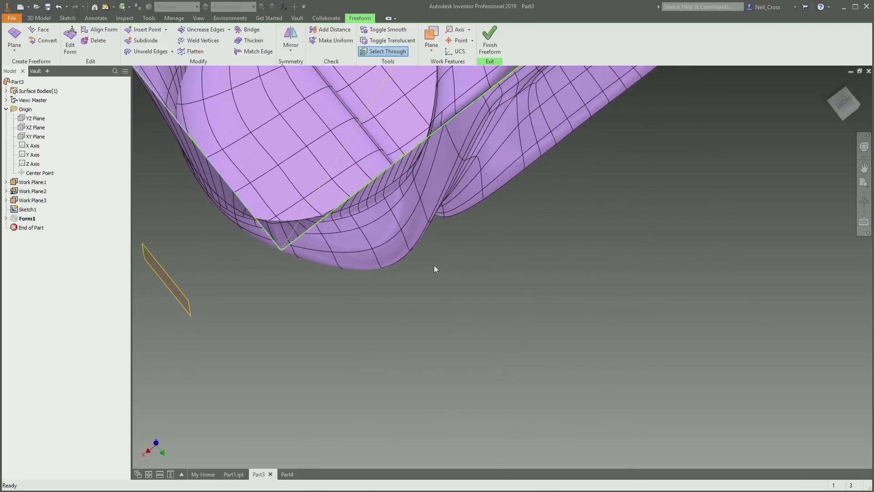
pyautogui.keyDown('shift'); pyautogui.moveTo(434, 265); pyautogui.dragTo(247, 116, button='middle'); pyautogui.keyUp('shift')
# Thicken the form body with the Sharp type in the Normal direction and finish the freeform edit.
pyautogui.click(251, 41)
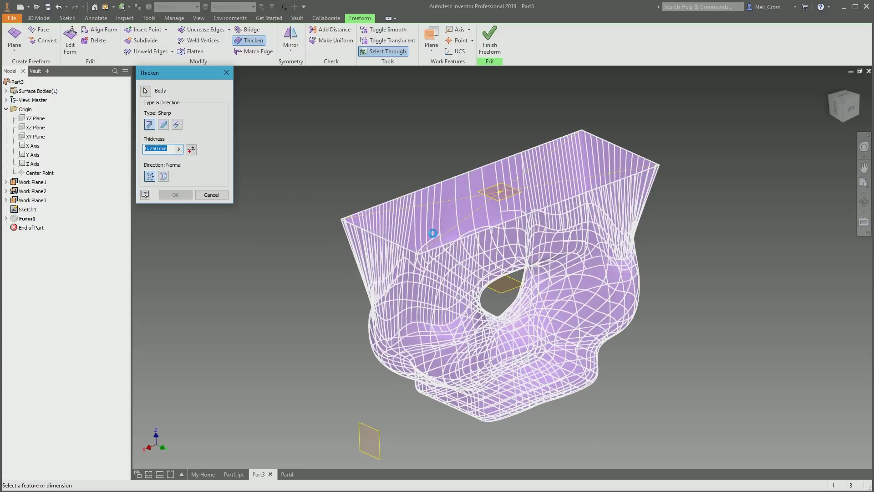
pyautogui.click(181, 197)
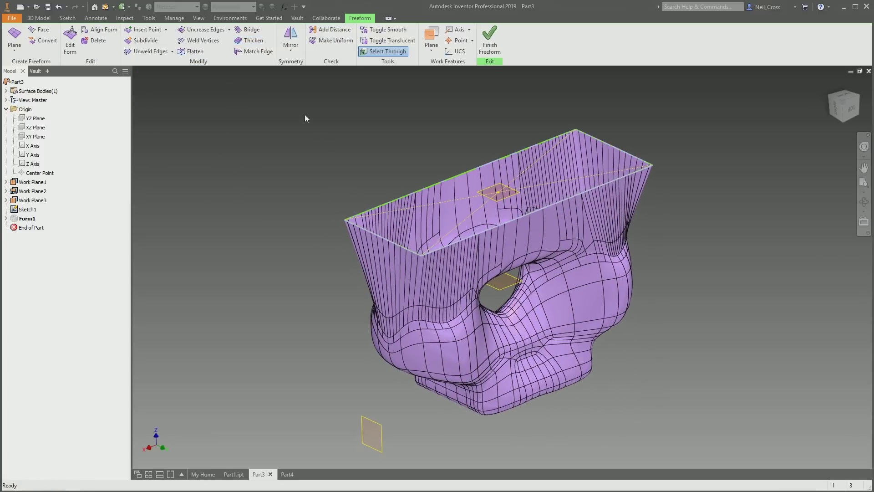
pyautogui.click(495, 45)
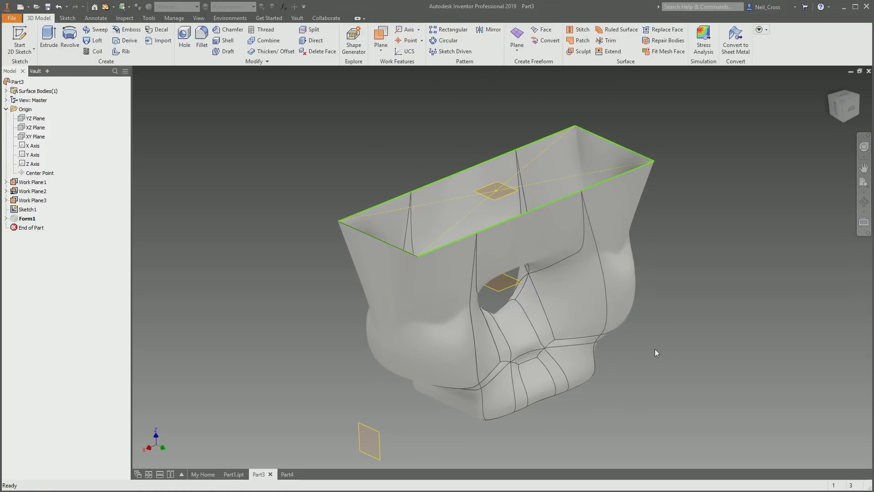
pyautogui.keyDown('shift'); pyautogui.moveTo(655, 349); pyautogui.dragTo(765, 349, button='middle'); pyautogui.keyUp('shift')
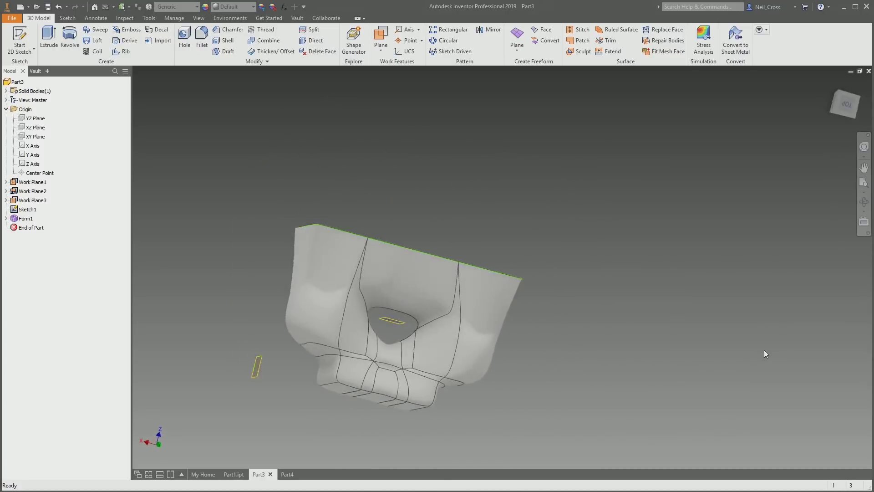
pyautogui.click(47, 7)
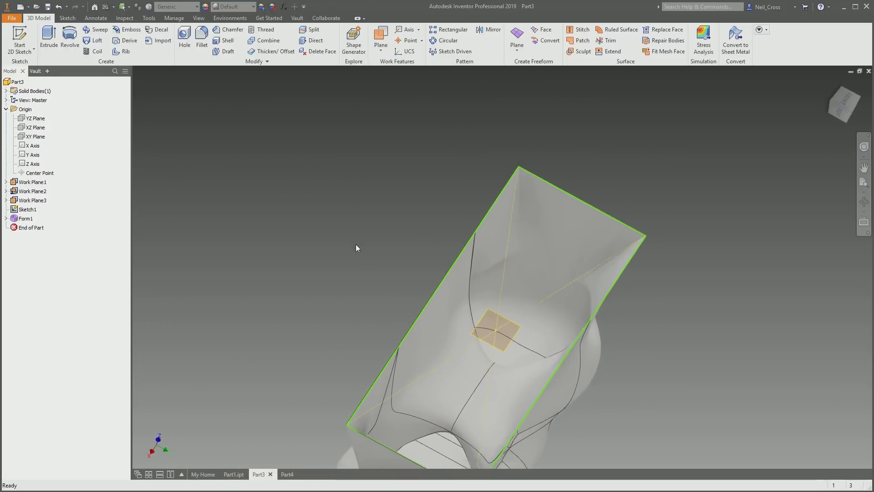
# Reopen Form1 for editing and create a new part from the Standard.ipt template.
pyautogui.doubleClick(20, 220)
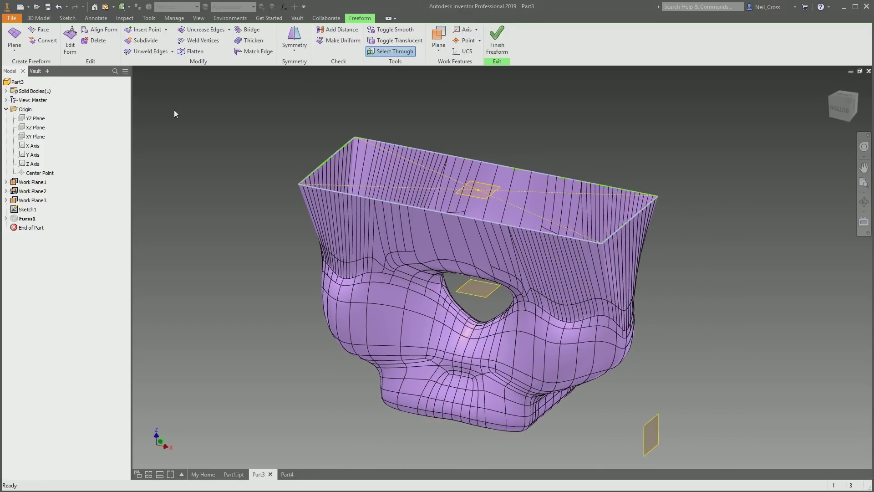
pyautogui.click(21, 7)
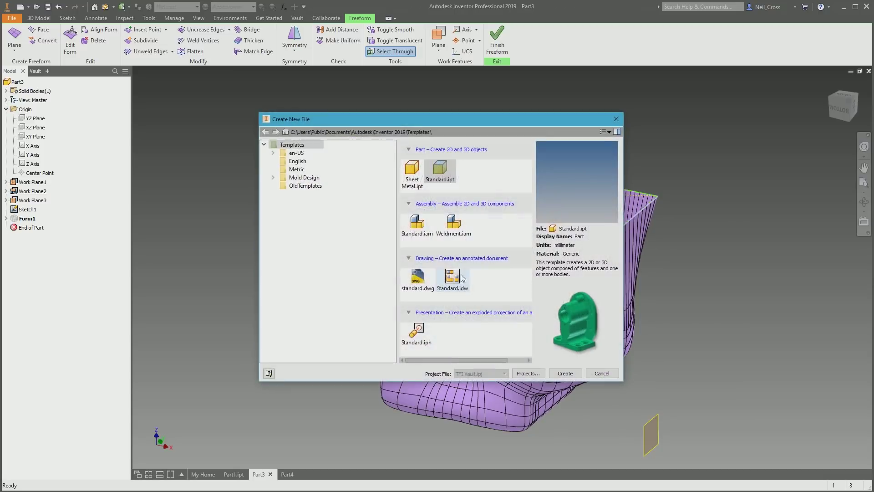
pyautogui.doubleClick(450, 177)
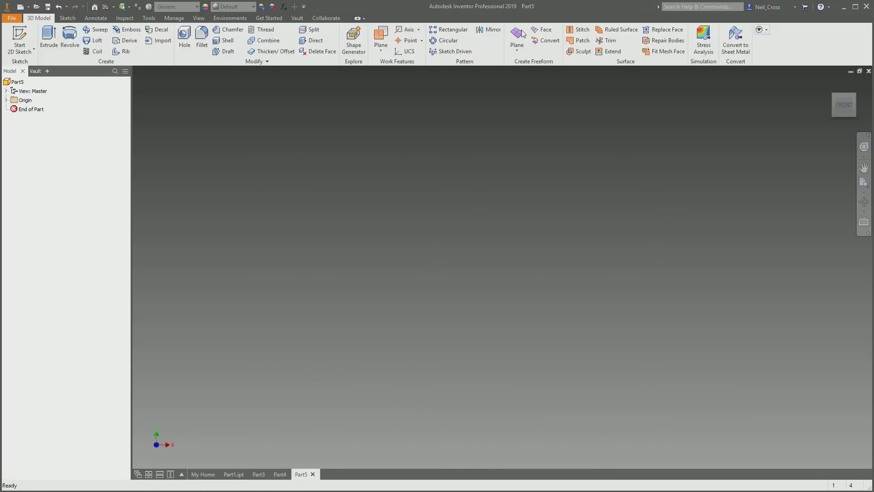
# Create a freeform box at the origin, 75 mm long, 50 mm wide and 25 mm high, with 2 faces in each direction.
pyautogui.click(523, 51)
pyautogui.click(524, 65)
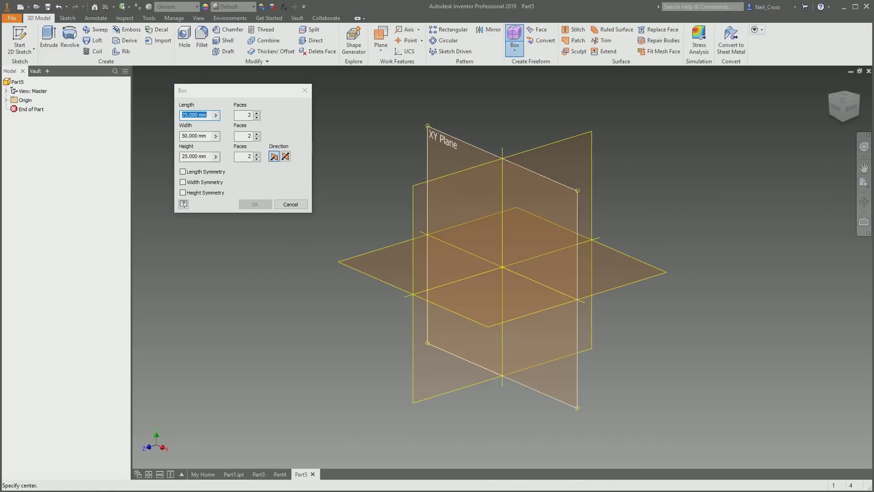
pyautogui.click(502, 267)
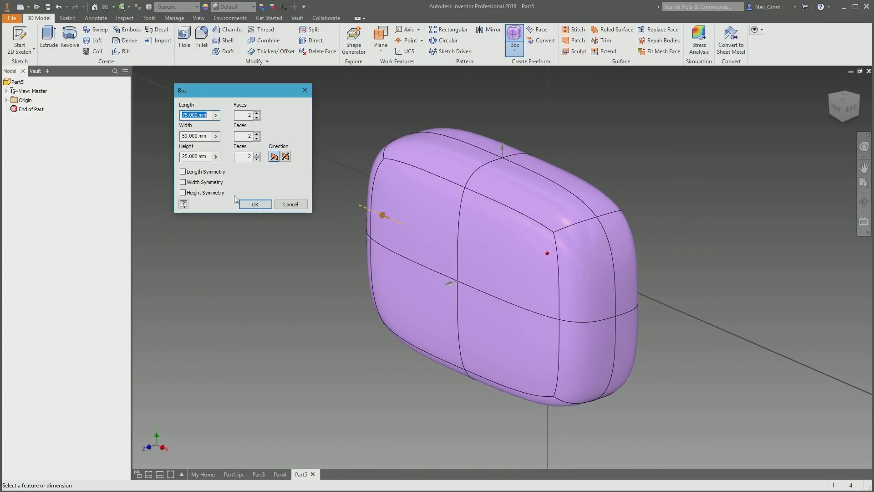
pyautogui.click(254, 205)
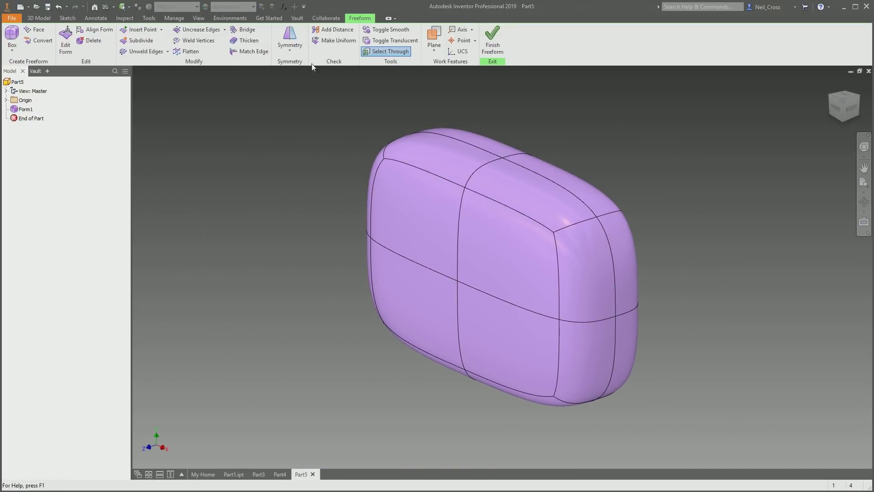
# Apply symmetry between the two adjacent upper faces on the large front side of the box.
pyautogui.click(290, 38)
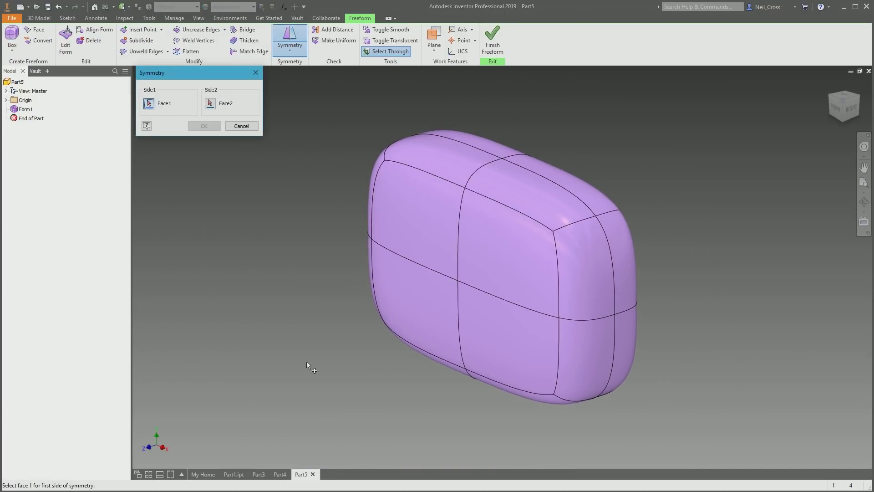
pyautogui.click(414, 214)
pyautogui.click(496, 241)
pyautogui.click(204, 126)
# Try moving one end edge of the box about 28.5 mm along Z to test the symmetry, and discard the edit.
pyautogui.keyDown('shift'); pyautogui.moveTo(532, 255); pyautogui.dragTo(377, 246, button='middle'); pyautogui.keyUp('shift')
pyautogui.click(65, 41)
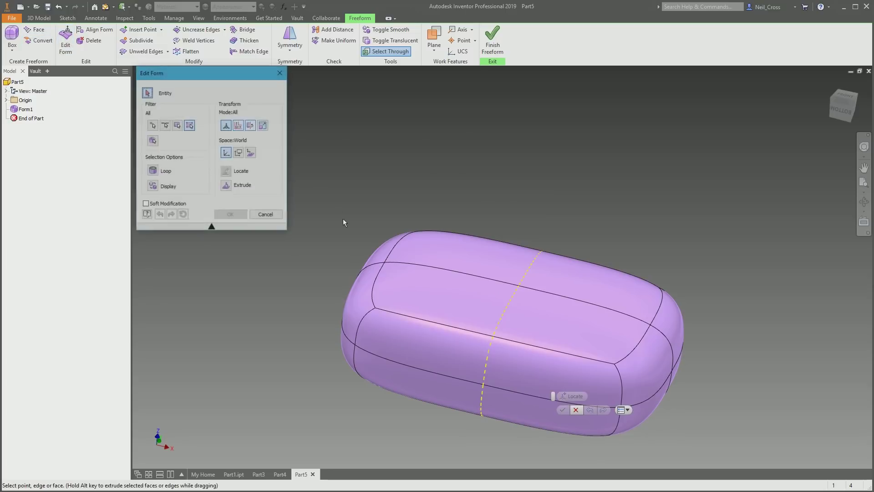
pyautogui.click(386, 263)
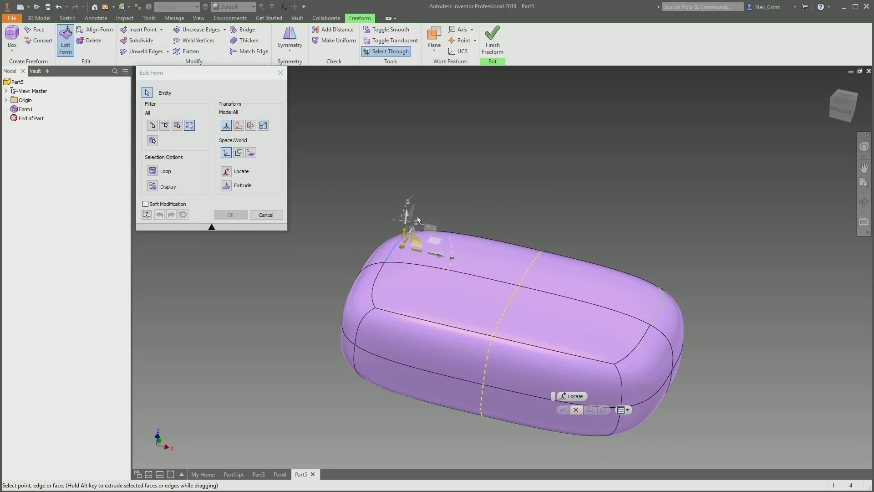
pyautogui.moveTo(407, 218); pyautogui.dragTo(414, 111)
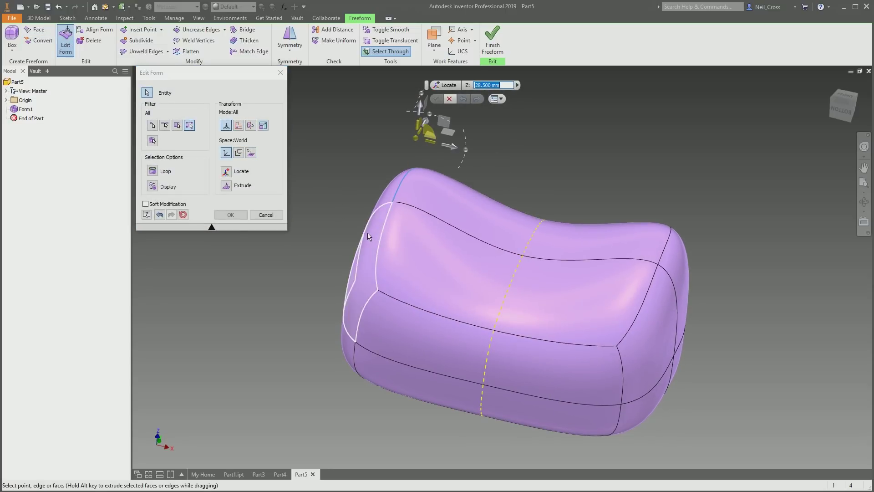
pyautogui.press('Escape')
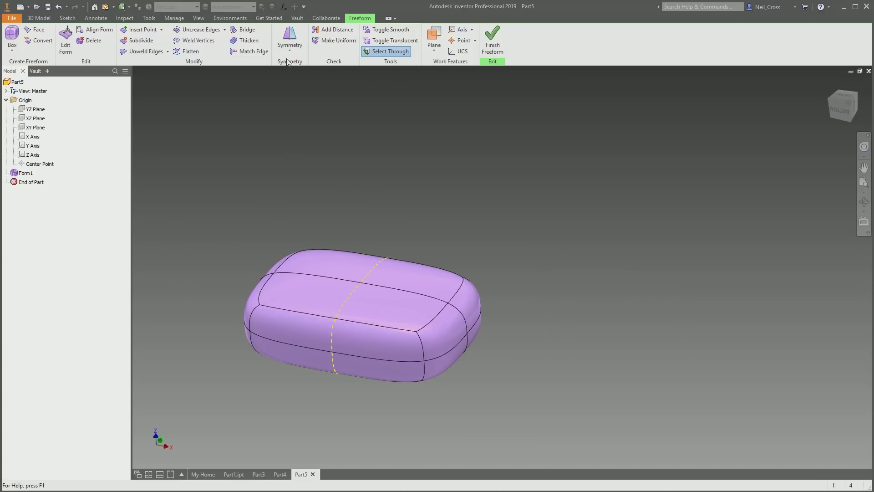
pyautogui.click(290, 49)
pyautogui.click(310, 86)
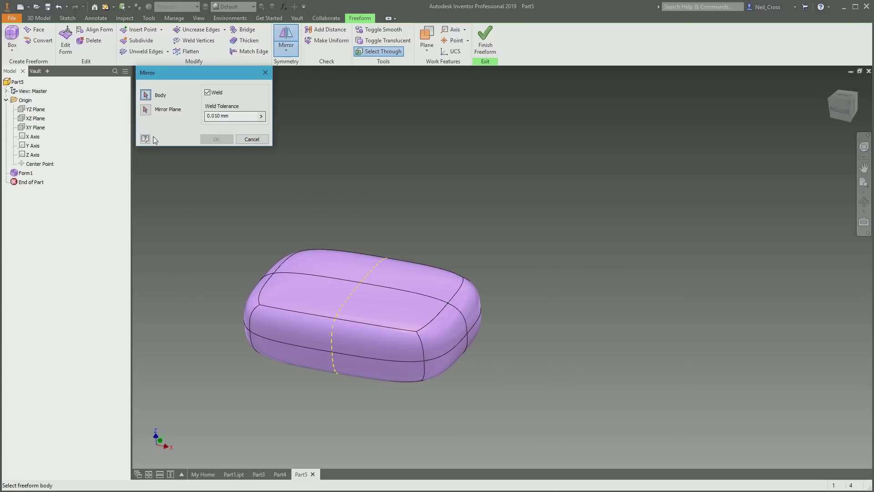
pyautogui.click(252, 140)
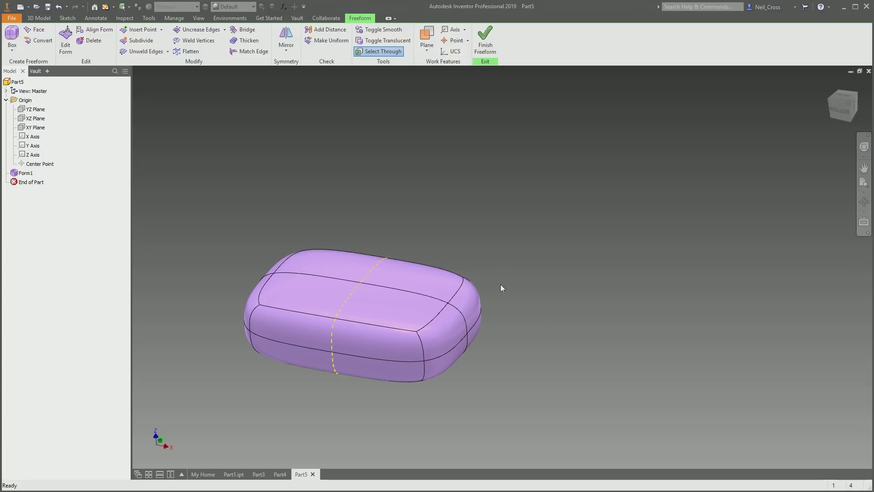
# Create a work plane offset about 49.25 mm from the YZ plane, beyond the end of the box.
pyautogui.click(426, 37)
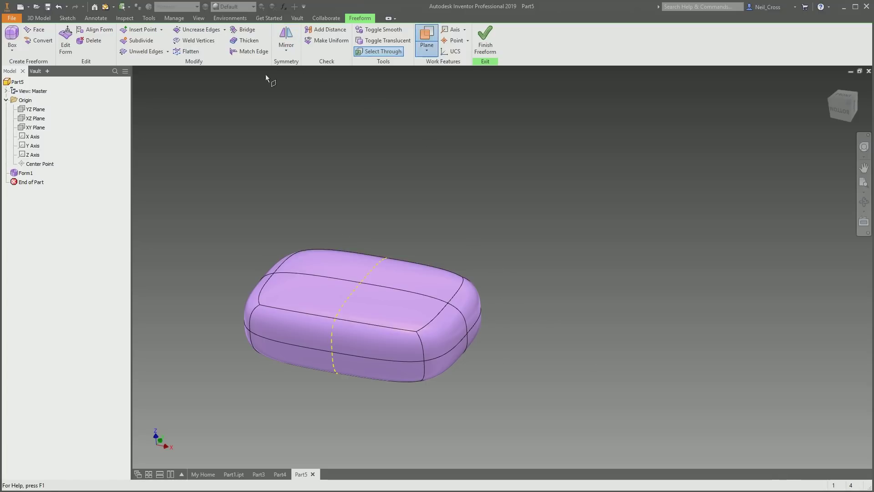
pyautogui.click(39, 110)
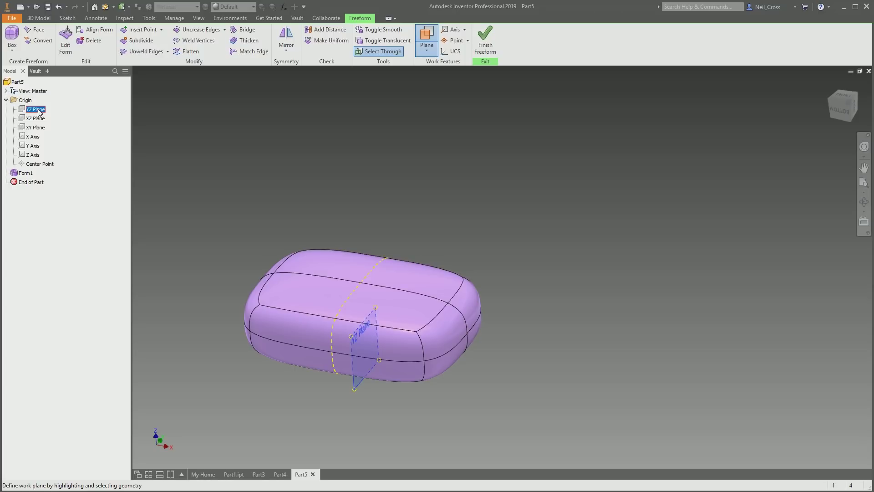
pyautogui.moveTo(330, 385); pyautogui.dragTo(472, 400)
pyautogui.keyDown('shift'); pyautogui.moveTo(472, 399); pyautogui.dragTo(575, 406, button='middle'); pyautogui.keyUp('shift')
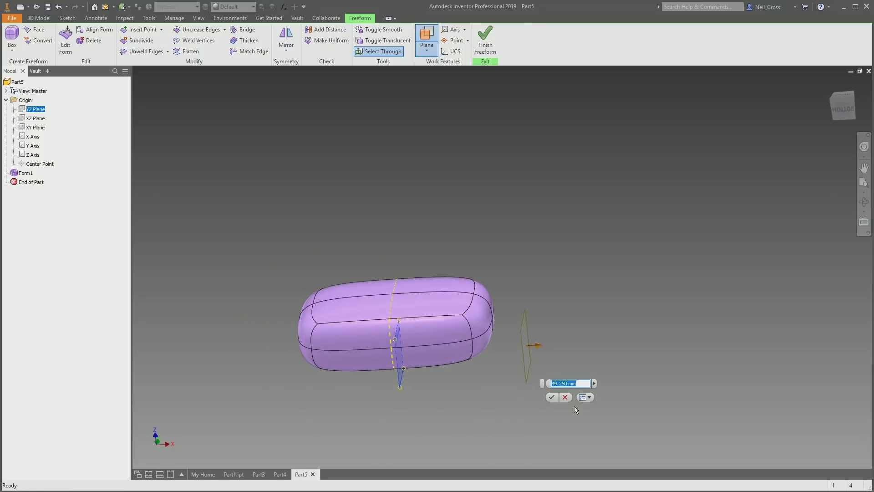
pyautogui.click(553, 398)
# Mirror the box body across the new work plane with Weld on and a weld tolerance of 0.010 mm.
pyautogui.click(286, 38)
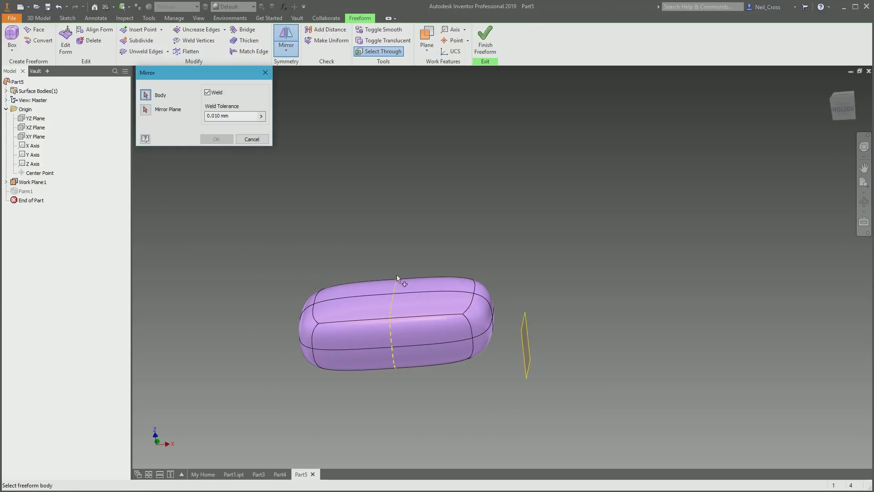
pyautogui.click(439, 303)
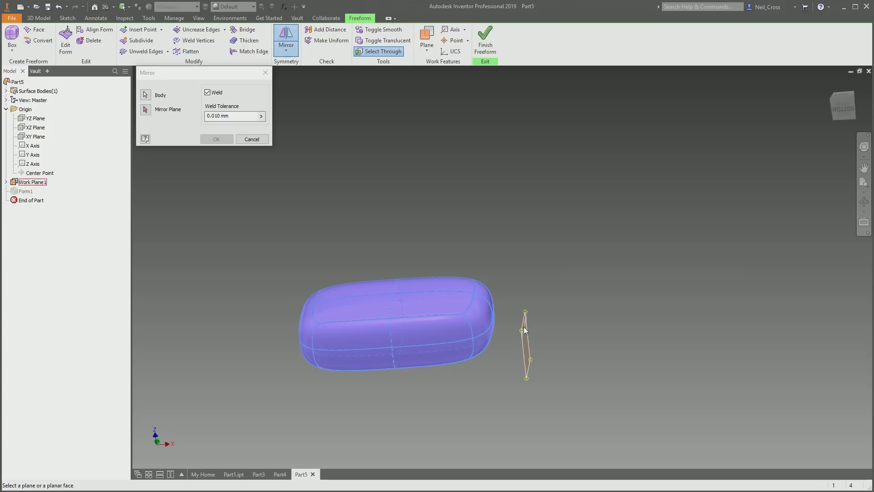
pyautogui.click(523, 328)
pyautogui.click(215, 137)
# Try raising a lengthwise edge of the original box along Z to test the mirror link, and cancel the edit.
pyautogui.keyDown('shift'); pyautogui.moveTo(442, 320); pyautogui.dragTo(382, 293, button='middle'); pyautogui.keyUp('shift')
pyautogui.click(66, 41)
pyautogui.moveTo(340, 261); pyautogui.dragTo(374, 136)
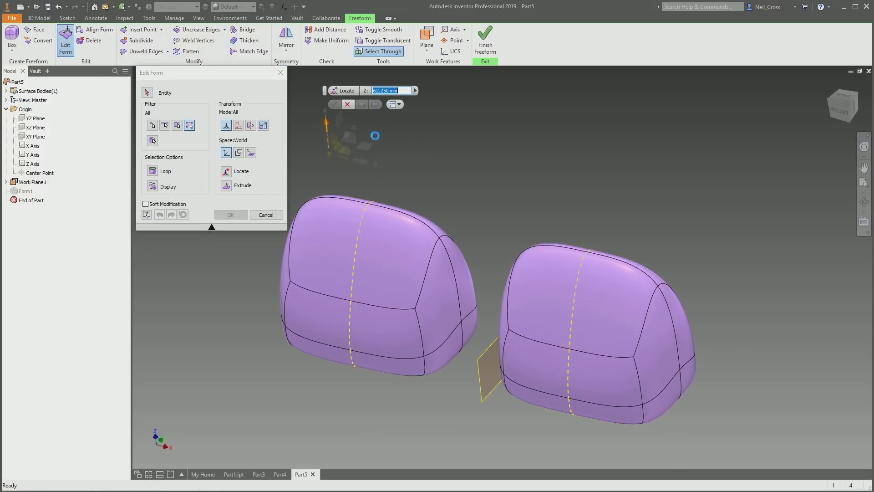
pyautogui.click(266, 214)
# Clear the symmetry from the mirrored box while keeping both bodies.
pyautogui.scroll(3, 519, 268)
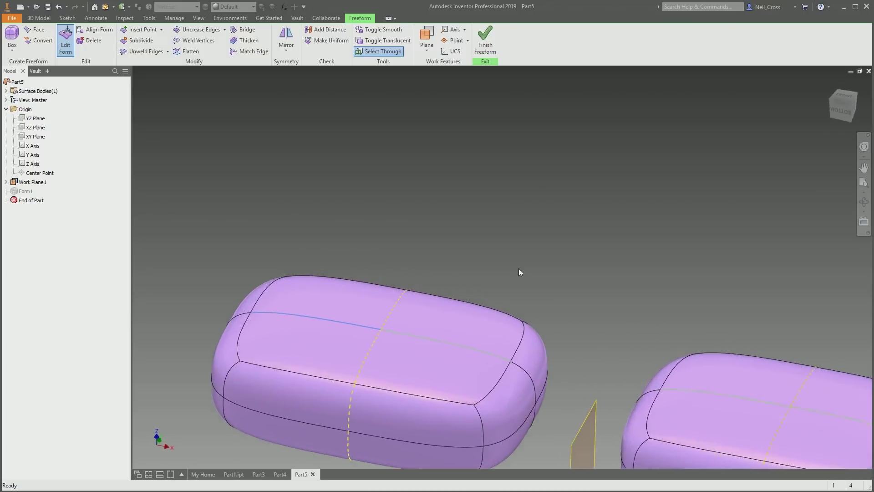
pyautogui.moveTo(519, 269)
pyautogui.keyDown('shift'); pyautogui.mouseDown(button='middle')
pyautogui.moveTo(538, 256)
pyautogui.moveTo(517, 208)
pyautogui.moveTo(522, 257)
pyautogui.mouseUp(button='middle'); pyautogui.keyUp('shift')
pyautogui.scroll(6, 527, 261)
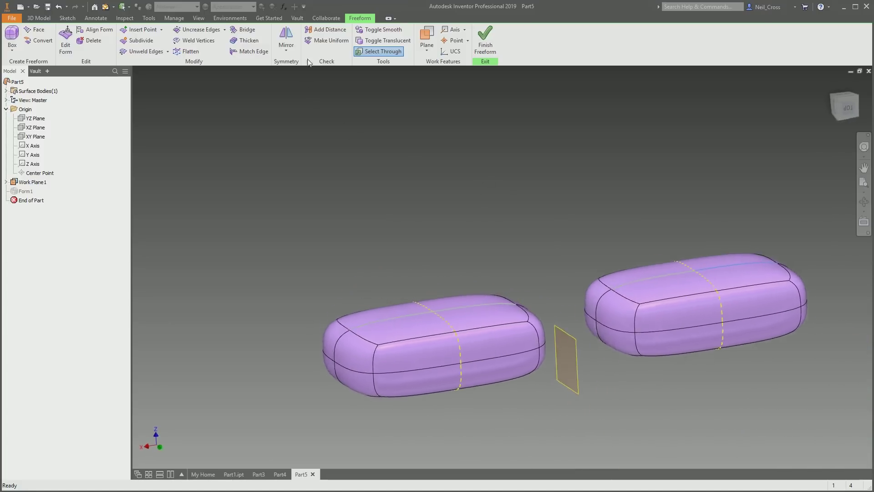
pyautogui.click(286, 49)
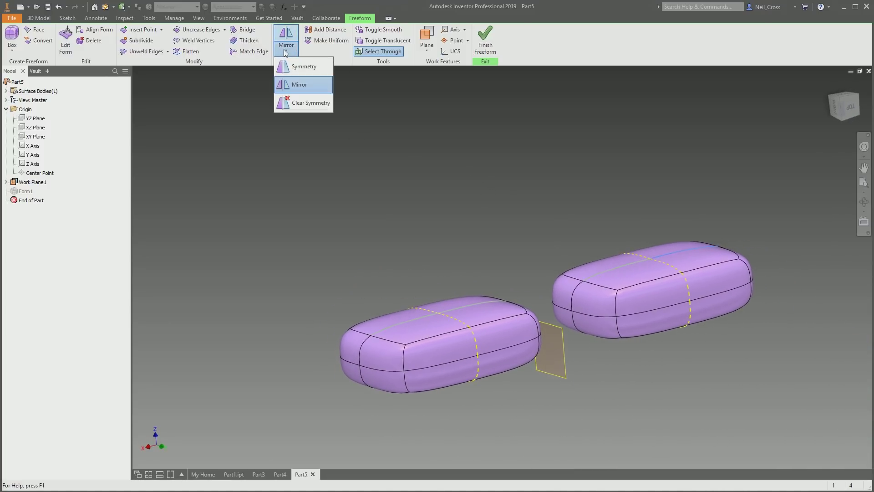
pyautogui.click(306, 107)
pyautogui.click(442, 325)
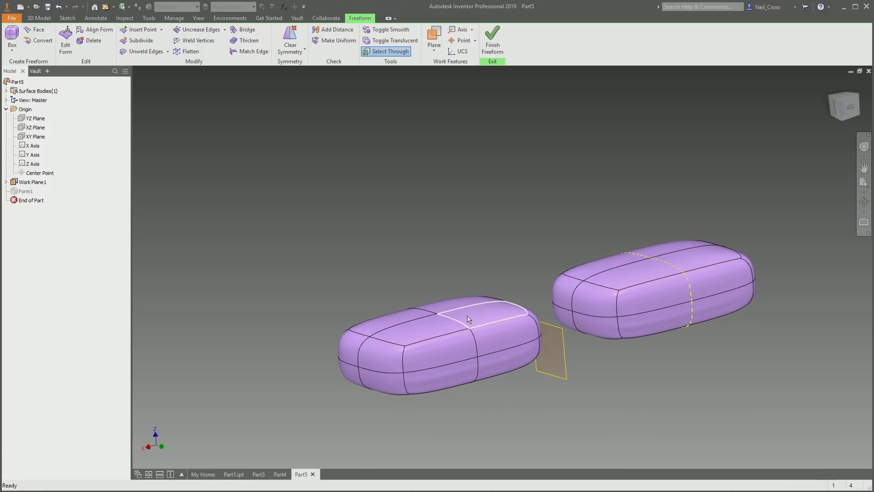
pyautogui.click(304, 54)
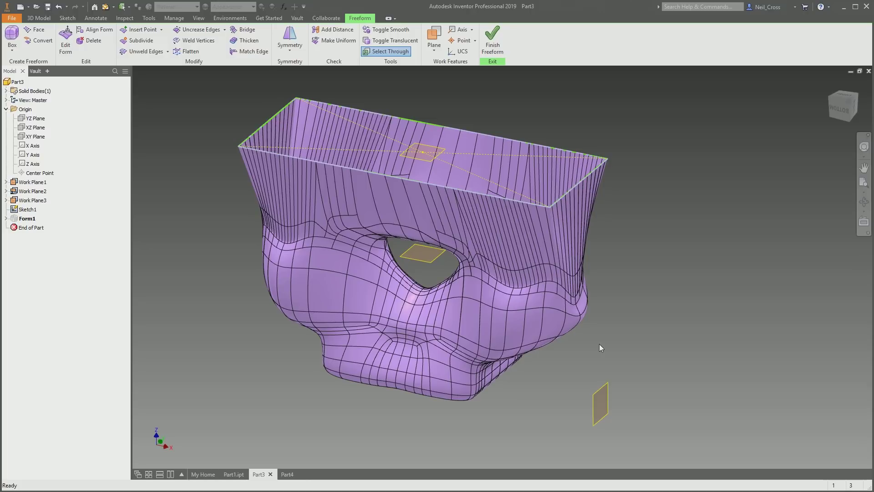
# Add a check distance between a face on the form's outer side bulge and Work Plane1, placing it beside the bulge.
pyautogui.click(337, 30)
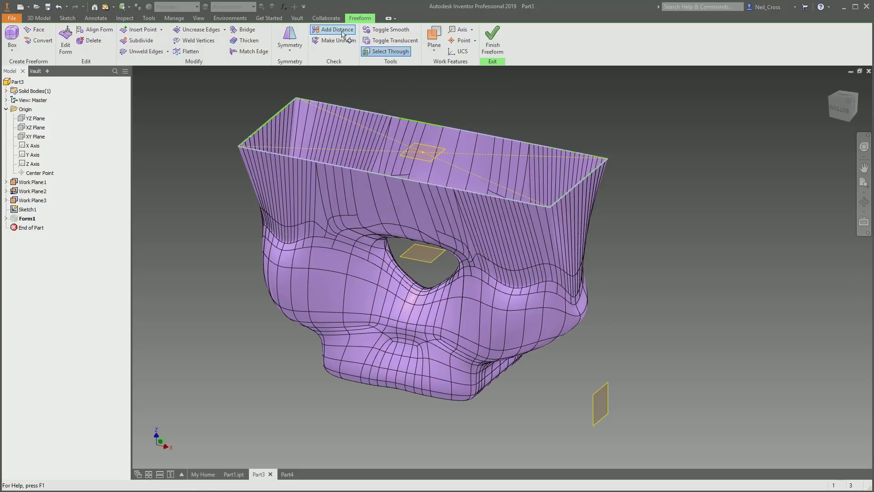
pyautogui.click(584, 313)
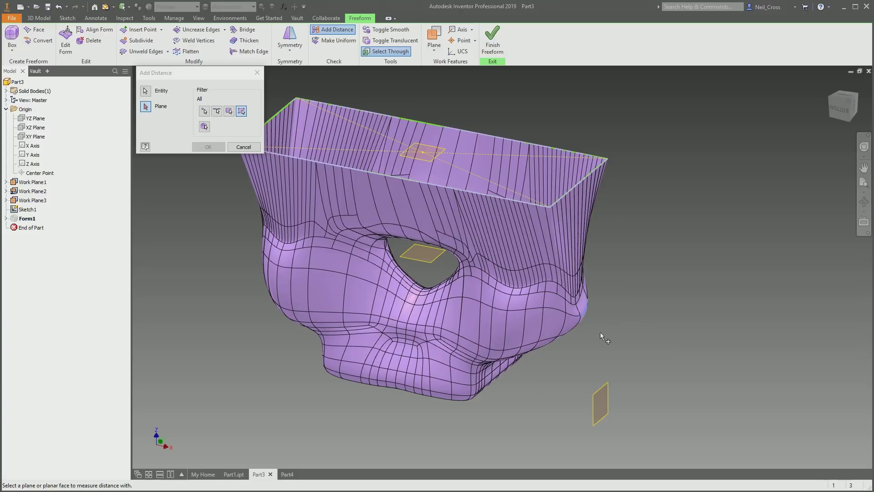
pyautogui.click(605, 387)
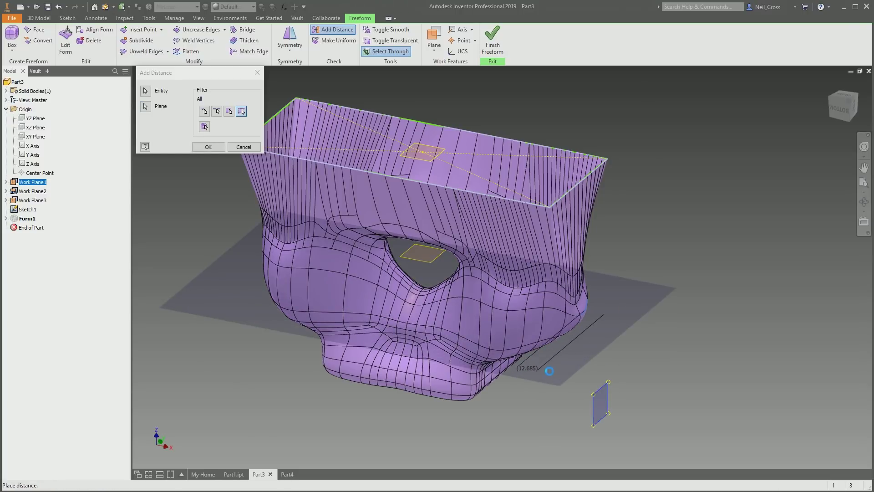
pyautogui.click(547, 368)
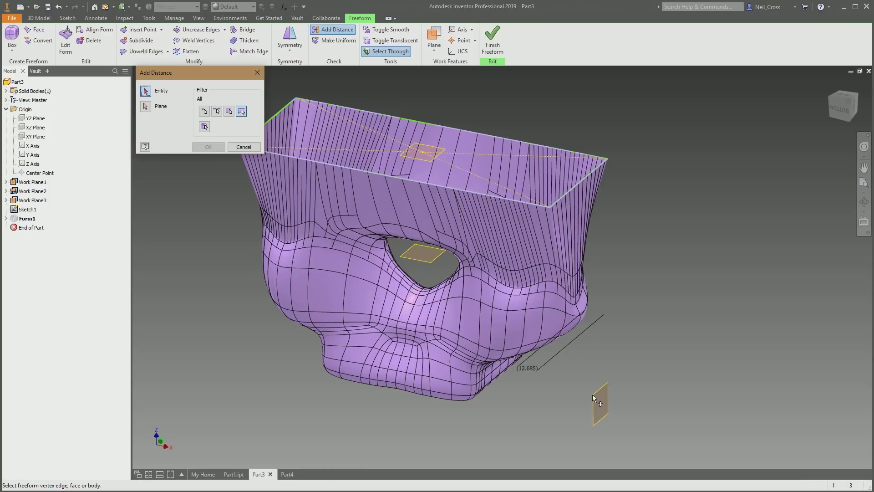
pyautogui.click(244, 147)
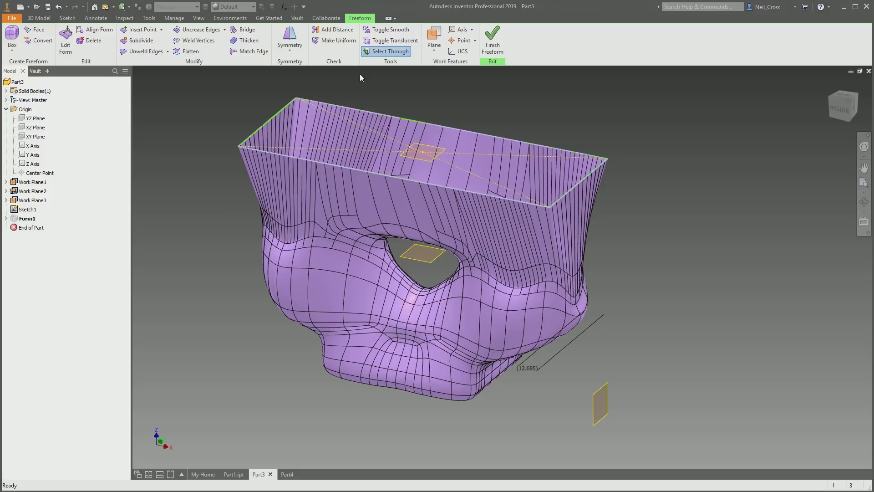
# Apply Make Uniform to the form, undoing and redoing it to compare the mesh and the check distance.
pyautogui.click(335, 42)
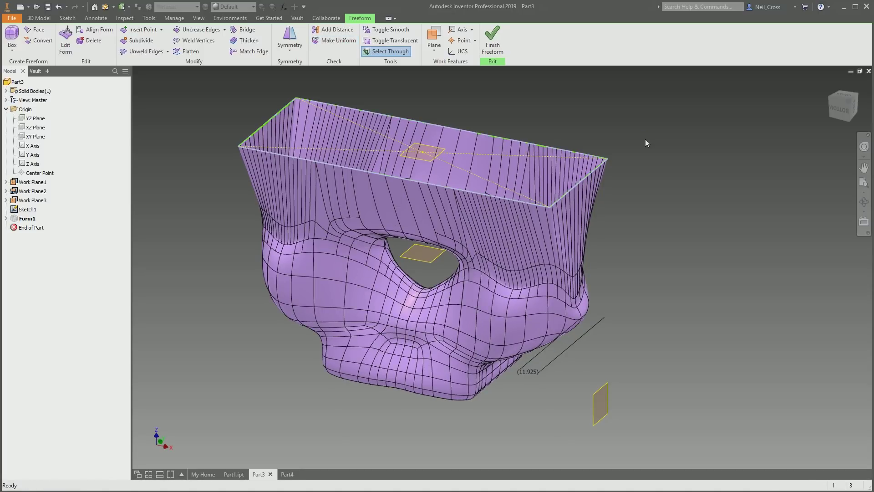
pyautogui.click(59, 7)
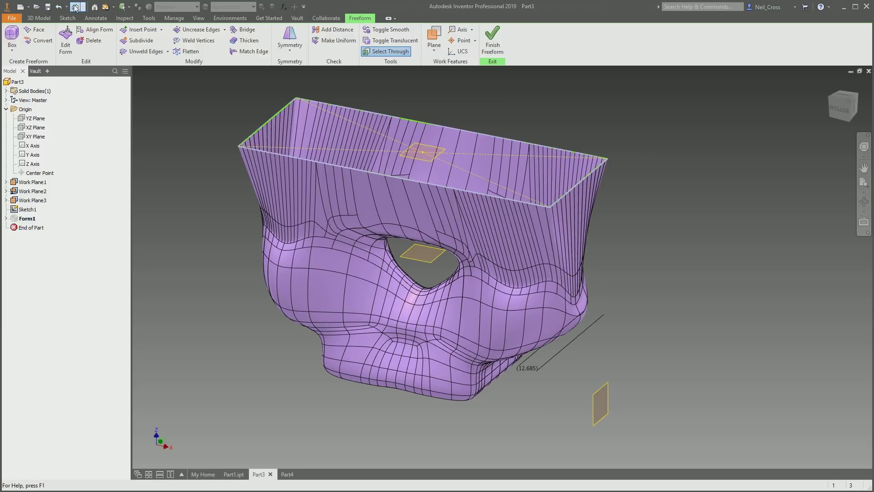
pyautogui.click(76, 7)
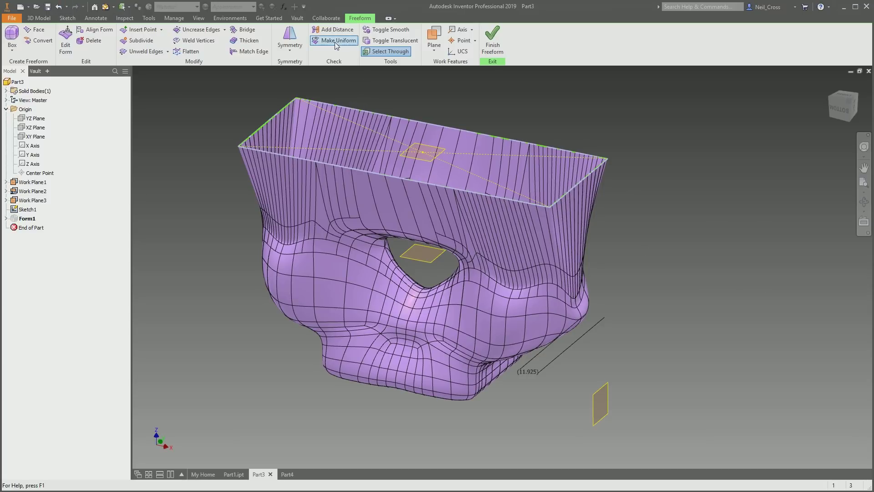
# Toggle the form to its unsmoothed block display, inspect the faces up close, and return to the smooth display.
pyautogui.click(382, 32)
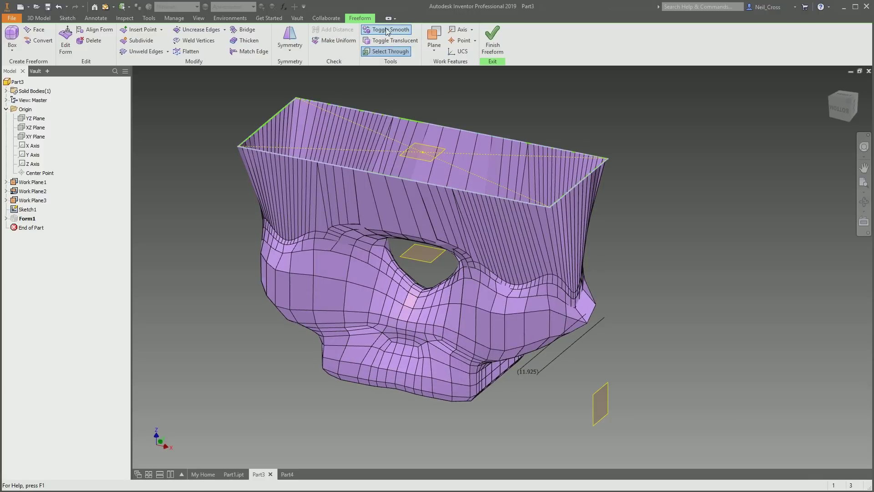
pyautogui.click(385, 30)
pyautogui.click(385, 30)
pyautogui.scroll(5, 327, 271)
pyautogui.moveTo(343, 288); pyautogui.dragTo(523, 293, button='middle')
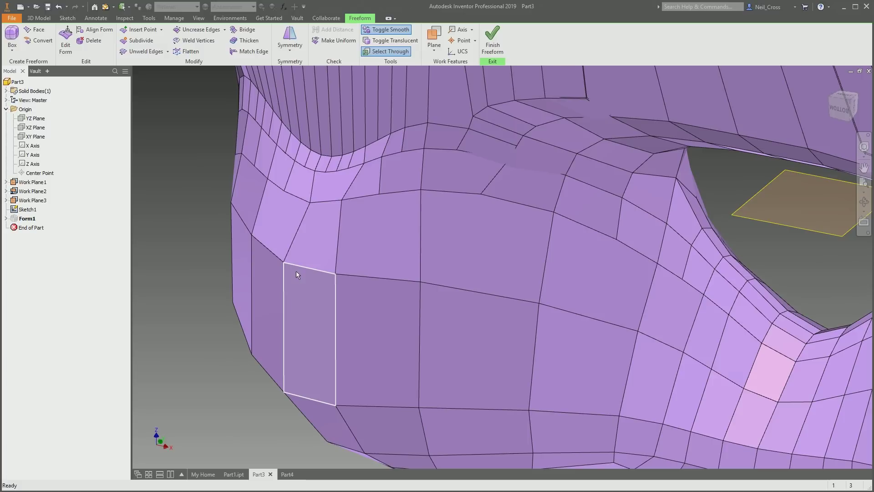
pyautogui.click(392, 31)
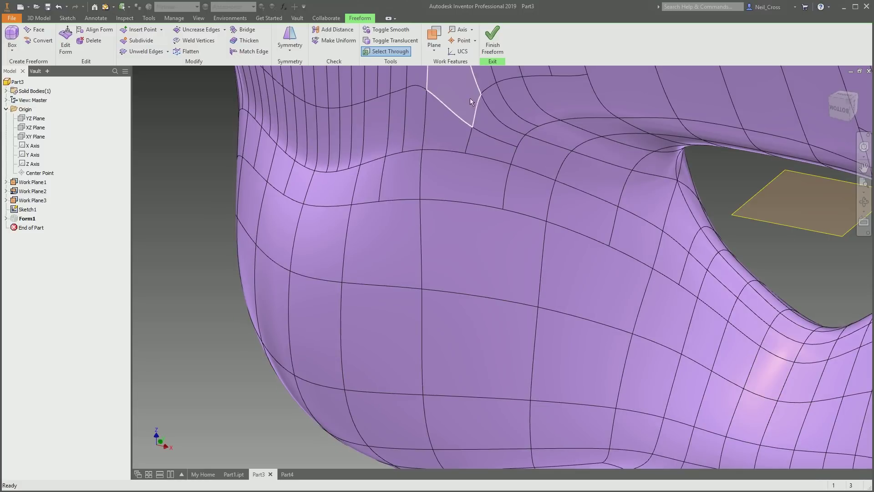
# Toggle the form to translucent display, inspect its hidden mesh from several angles, and restore the opaque display.
pyautogui.click(390, 41)
pyautogui.scroll(-3, 627, 315)
pyautogui.moveTo(628, 315); pyautogui.dragTo(523, 341, button='middle')
pyautogui.scroll(-3, 562, 367)
pyautogui.keyDown('shift'); pyautogui.moveTo(564, 371); pyautogui.dragTo(589, 348, button='middle'); pyautogui.keyUp('shift')
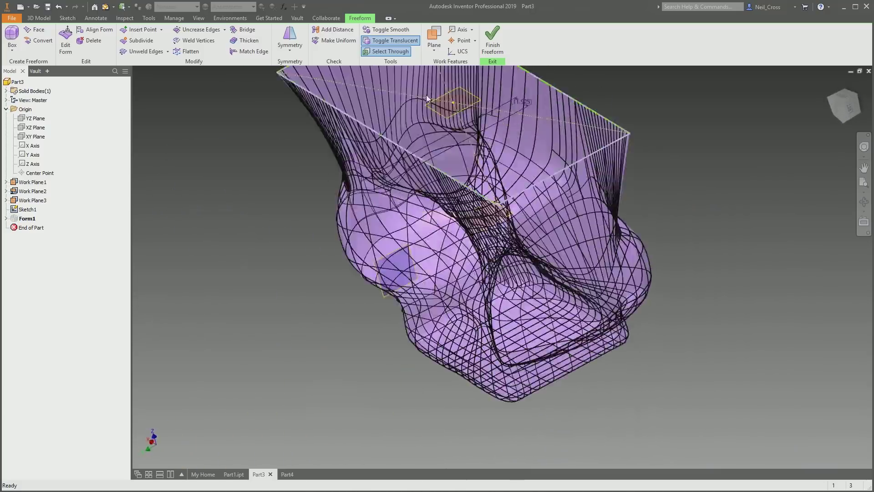
pyautogui.click(410, 42)
pyautogui.keyDown('shift'); pyautogui.moveTo(400, 90); pyautogui.dragTo(392, 54, button='middle'); pyautogui.keyUp('shift')
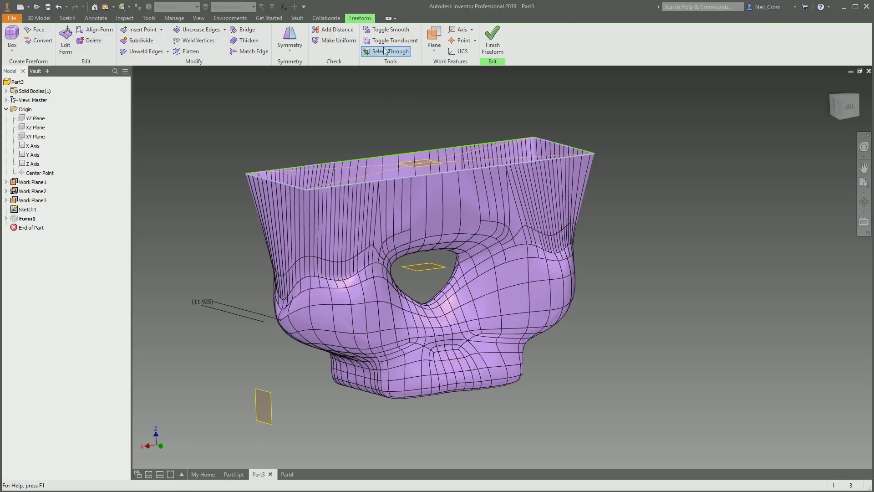
# Window-select faces on one side of the form with Select Through on to examine which front and back faces are picked.
pyautogui.click(399, 52)
pyautogui.moveTo(644, 204); pyautogui.dragTo(510, 216)
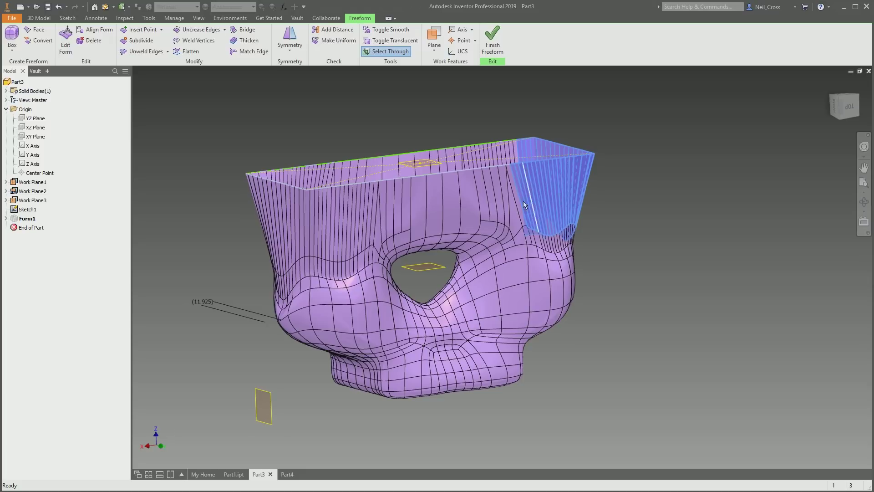
pyautogui.click(534, 341)
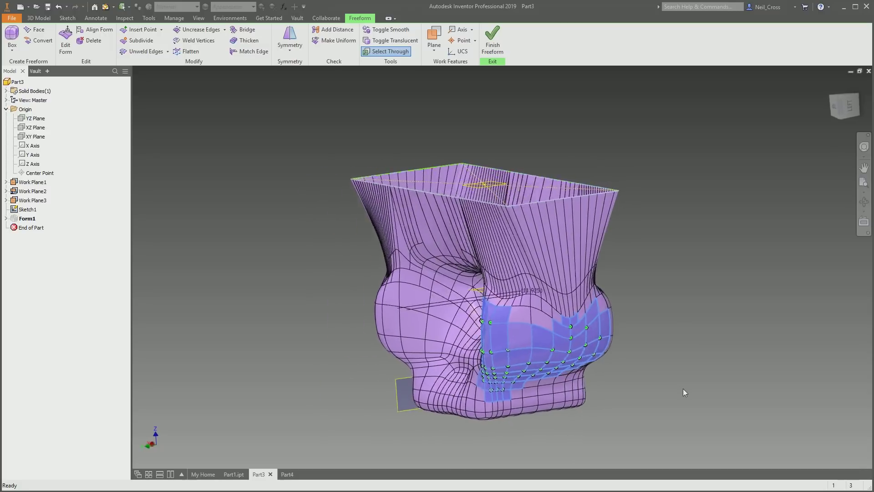
# Turn off Select Through and window-select faces on the form's side bulge to compare the selection.
pyautogui.click(403, 55)
pyautogui.click(767, 305)
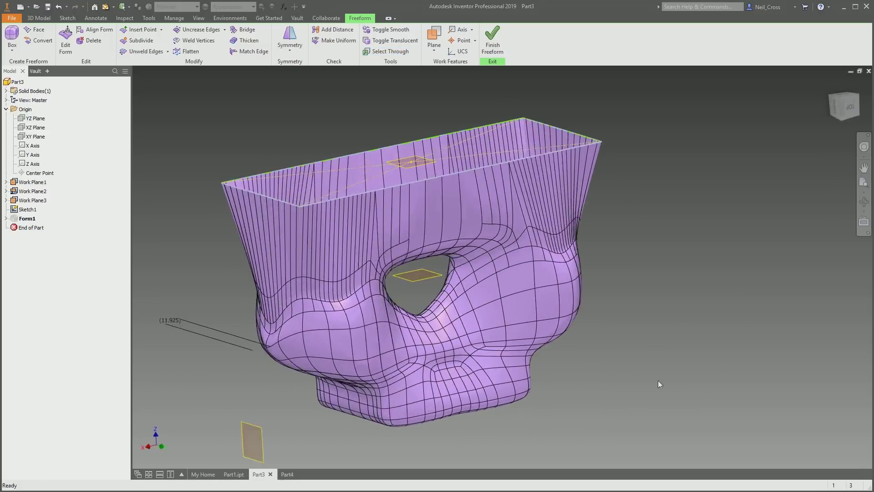
pyautogui.moveTo(609, 345); pyautogui.dragTo(536, 295)
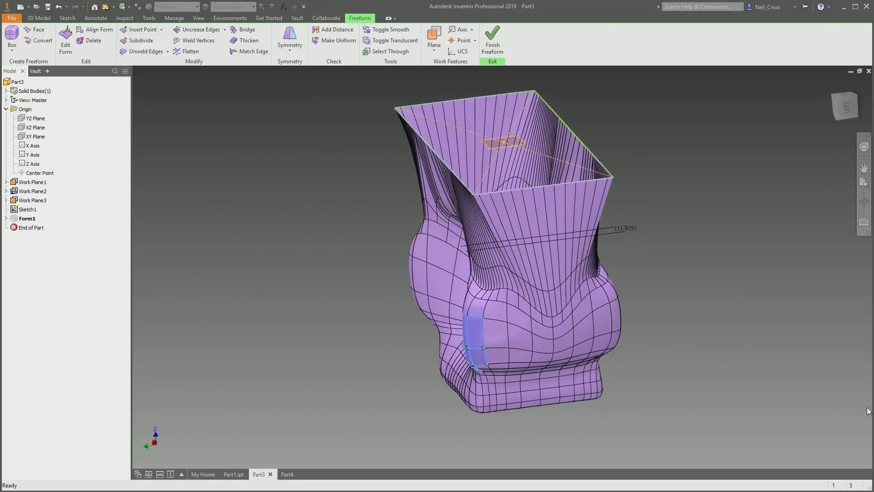
# Finish the freeform edit of Form1.
pyautogui.keyDown('shift'); pyautogui.moveTo(829, 402); pyautogui.dragTo(616, 136, button='middle'); pyautogui.keyUp('shift')
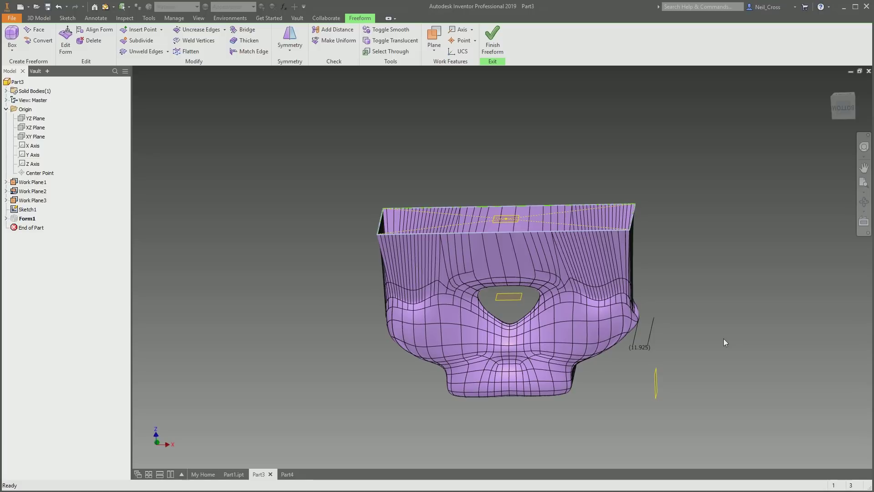
pyautogui.click(493, 41)
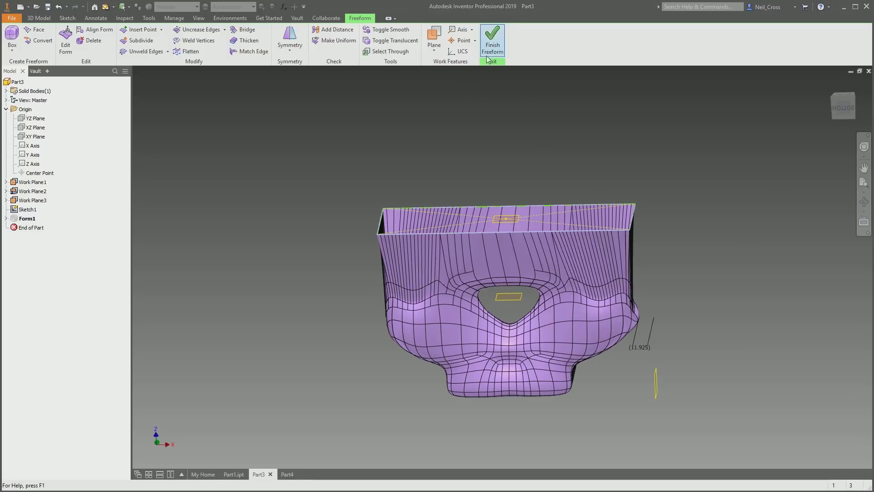